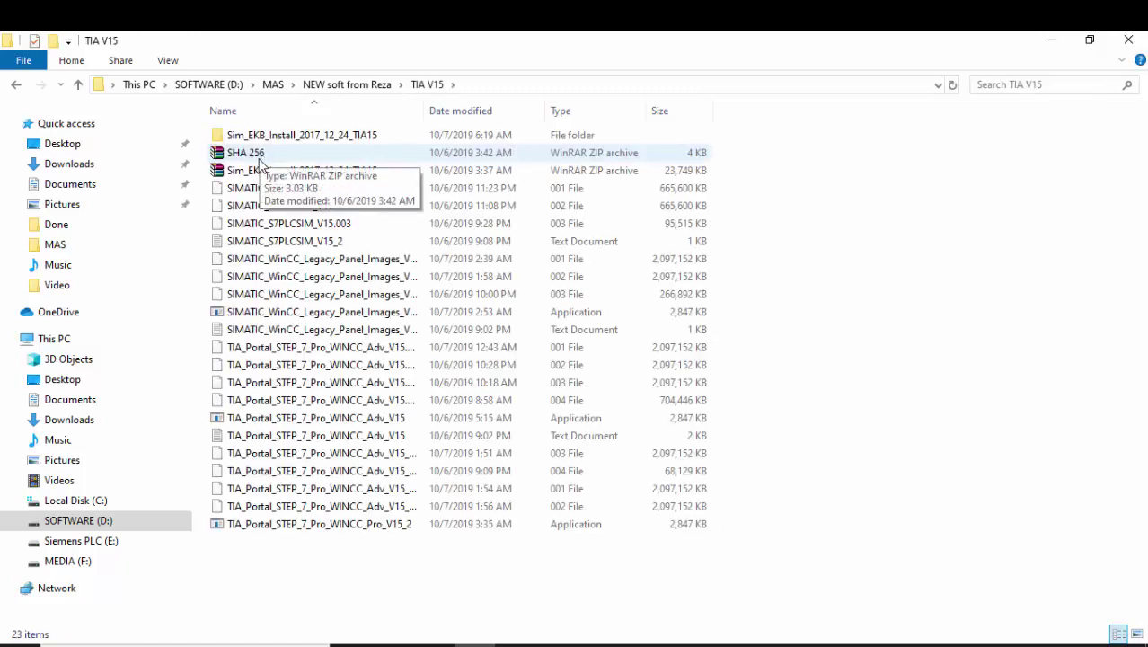
Launch the TIA_Portal_STEP_7_Pro_WINCC_Adv_V15 application and continue with English as the setup language.
click(256, 420)
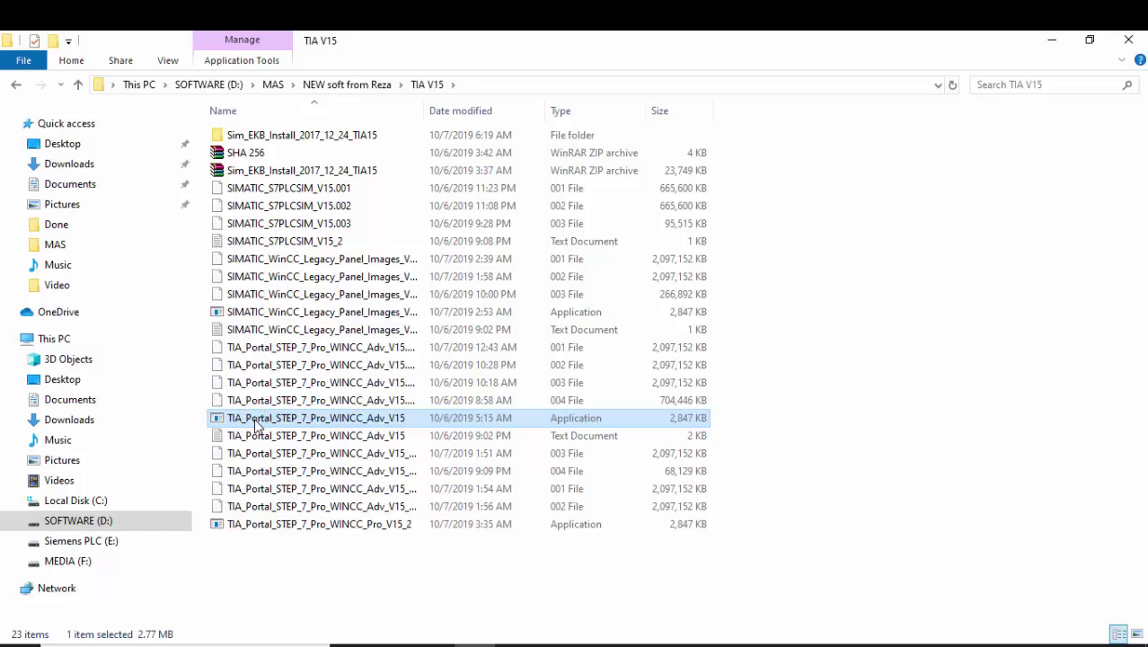
double_click(256, 420)
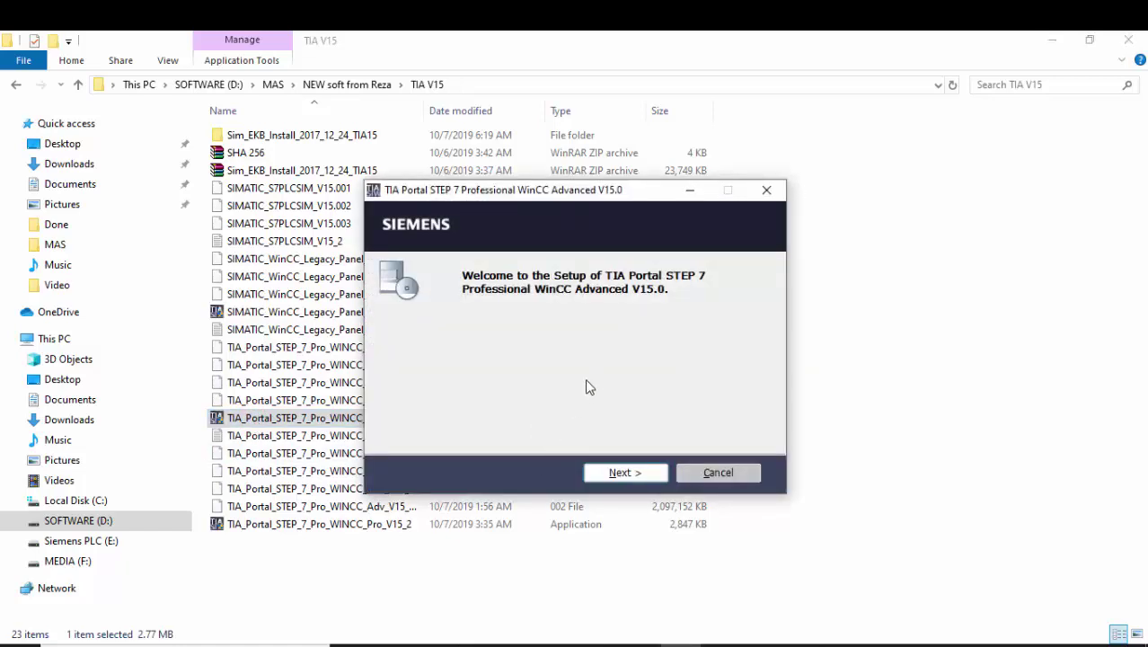
click(1052, 40)
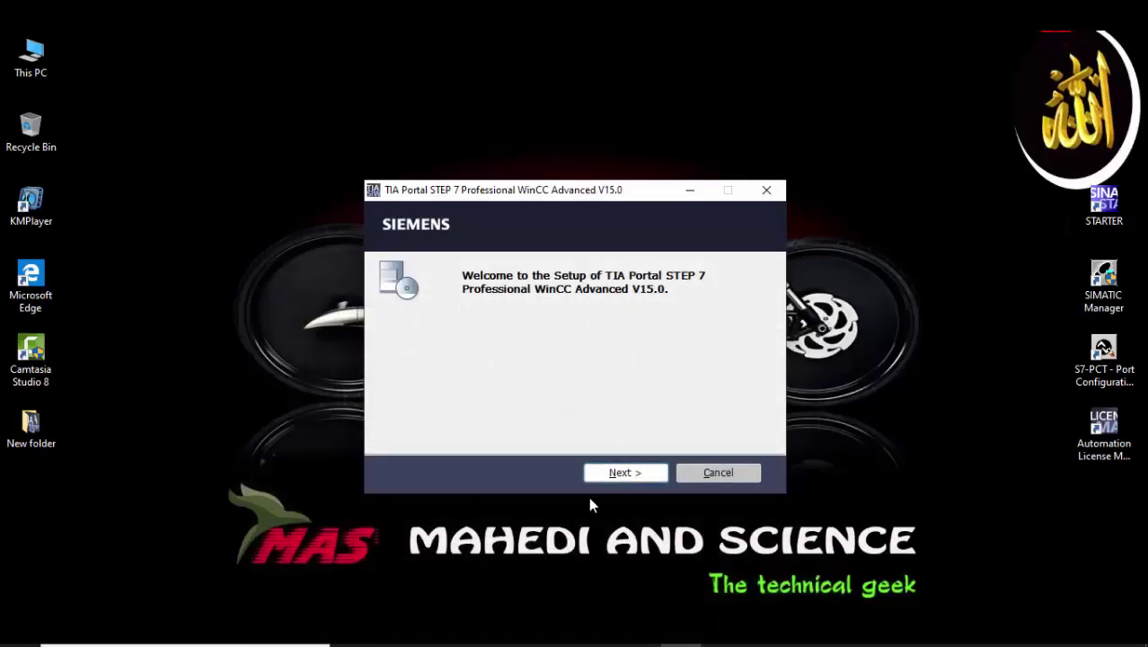
click(608, 474)
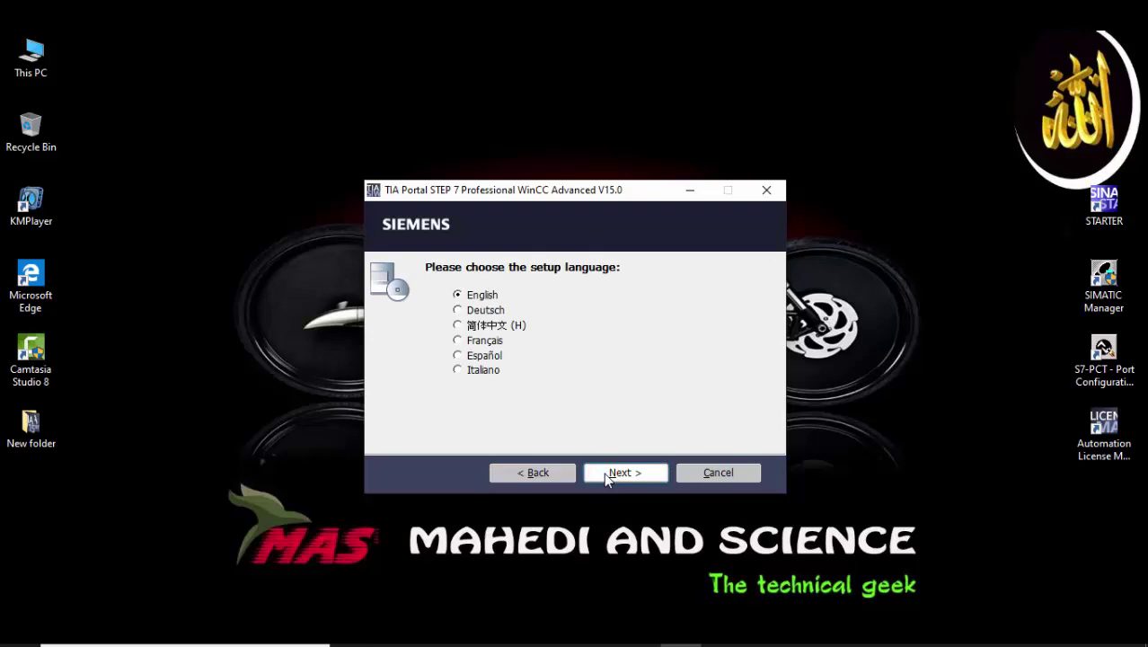
click(607, 475)
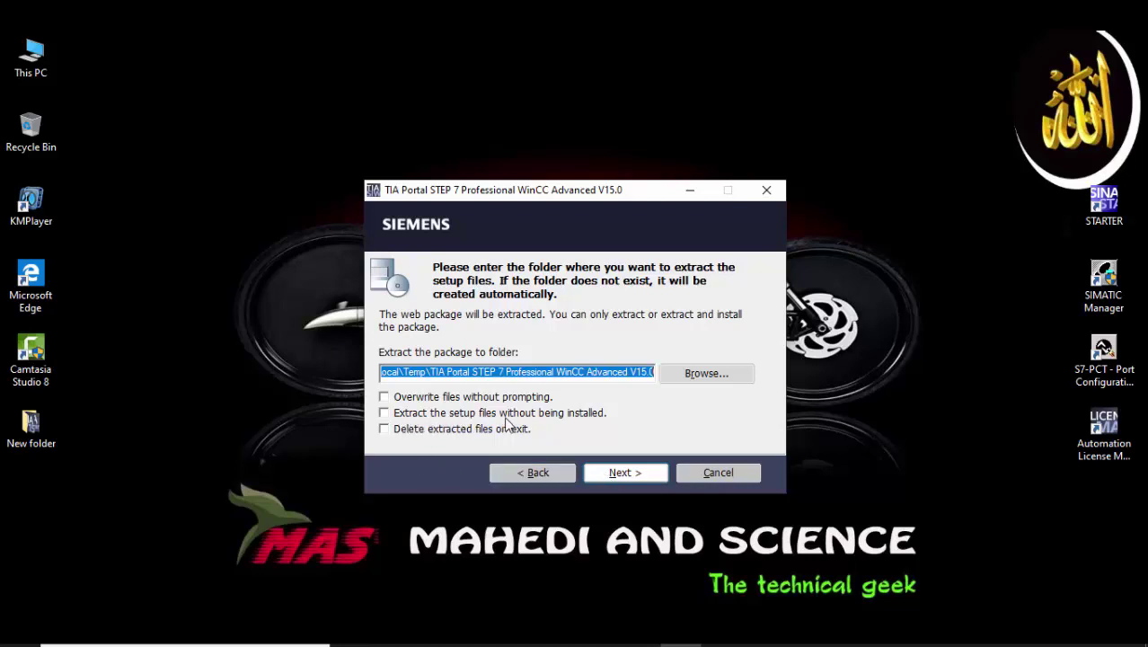
Extract the setup files to the default folder without installing them and finish with the extraction location opened.
click(384, 412)
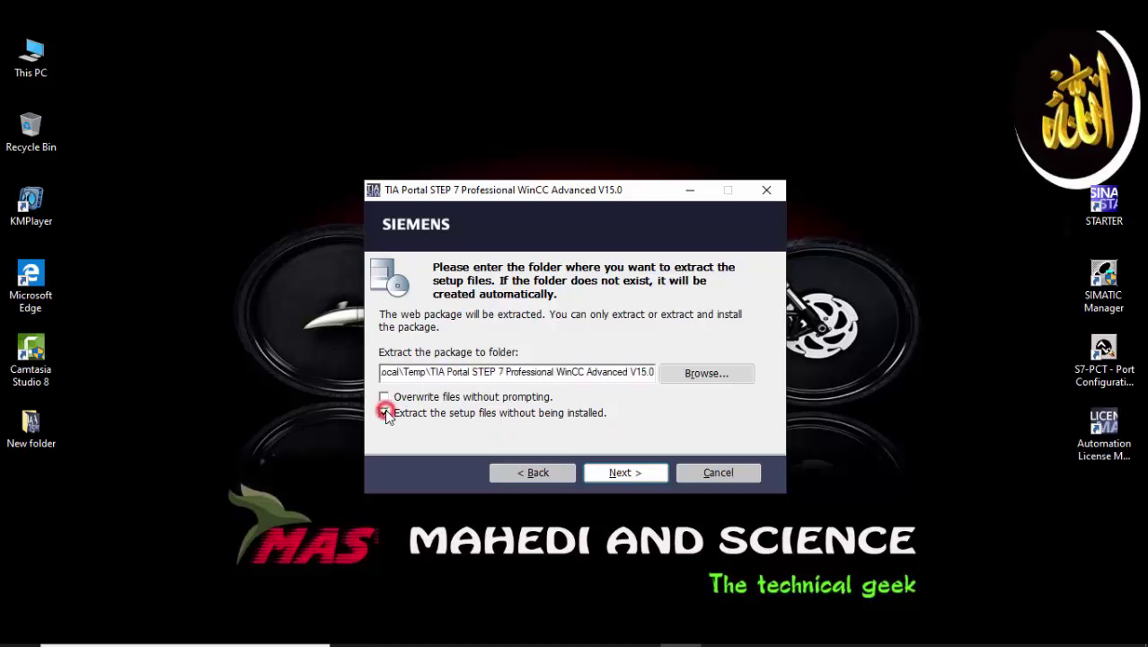
click(631, 473)
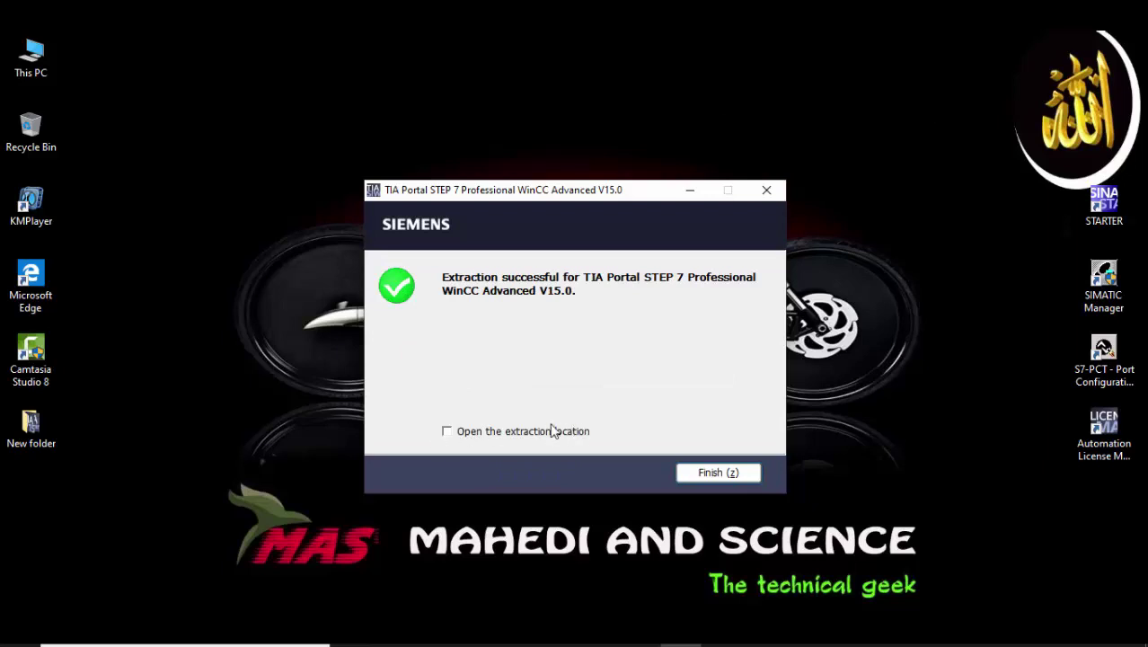
click(447, 432)
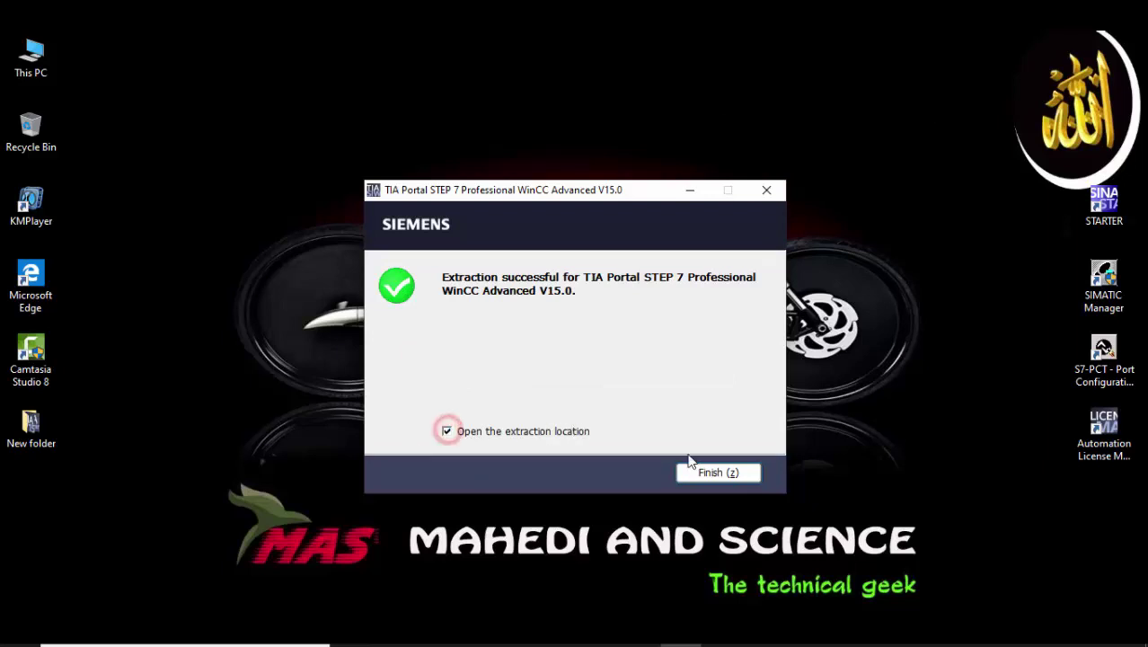
click(703, 481)
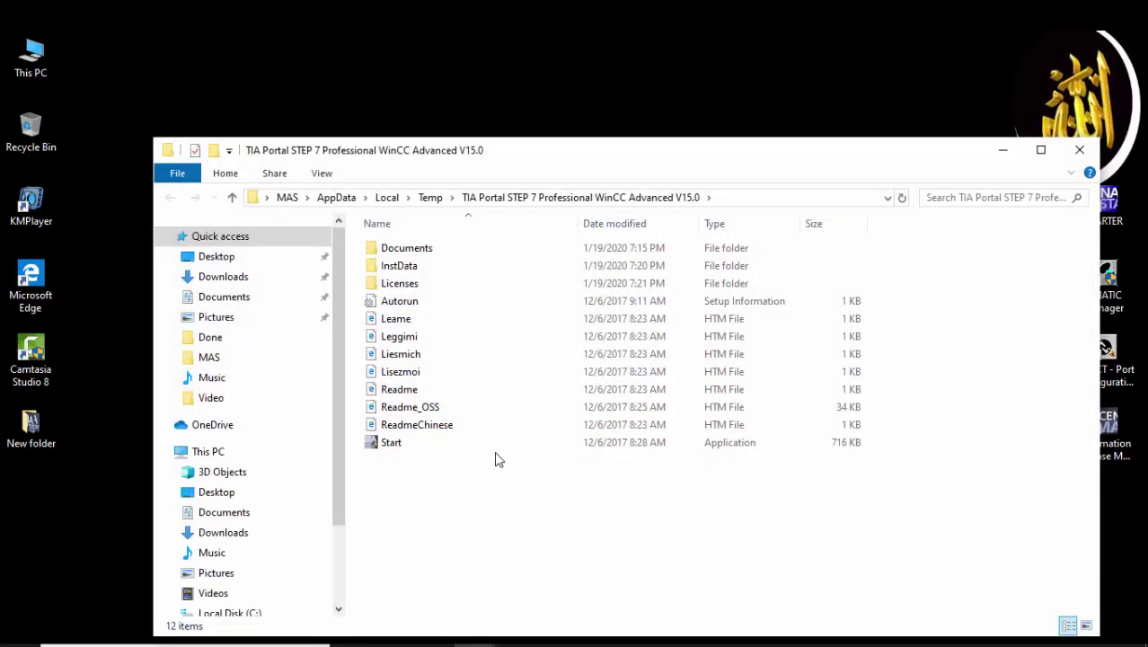
Run the extracted Start application as administrator, minimise the folder window and refresh the desktop.
click(391, 444)
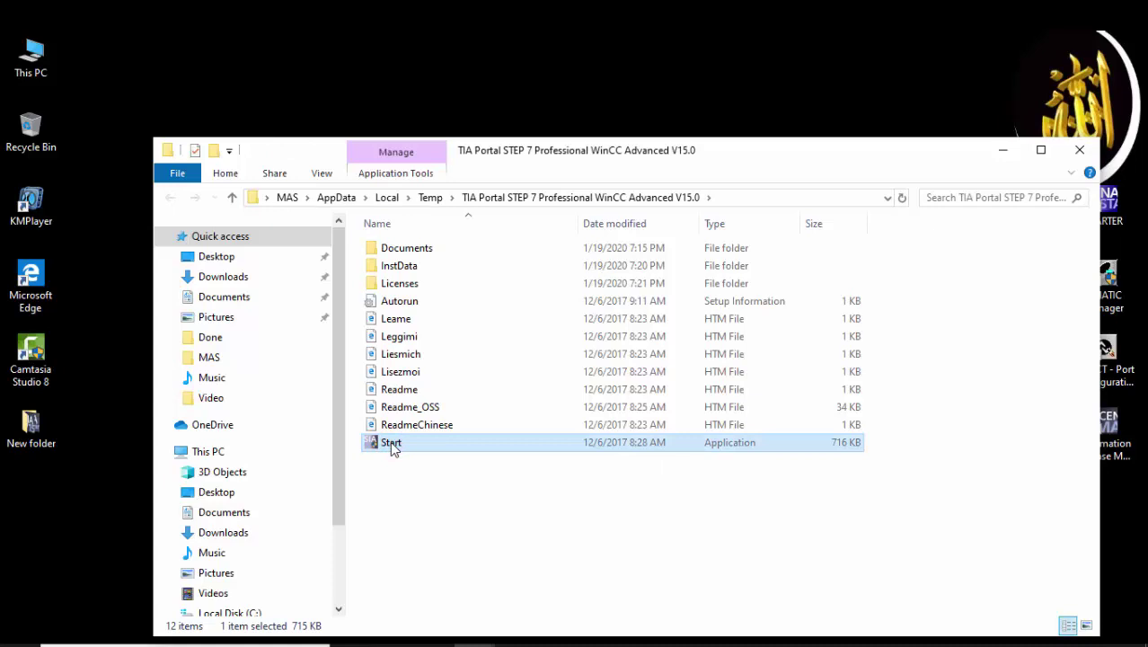
right_click(393, 449)
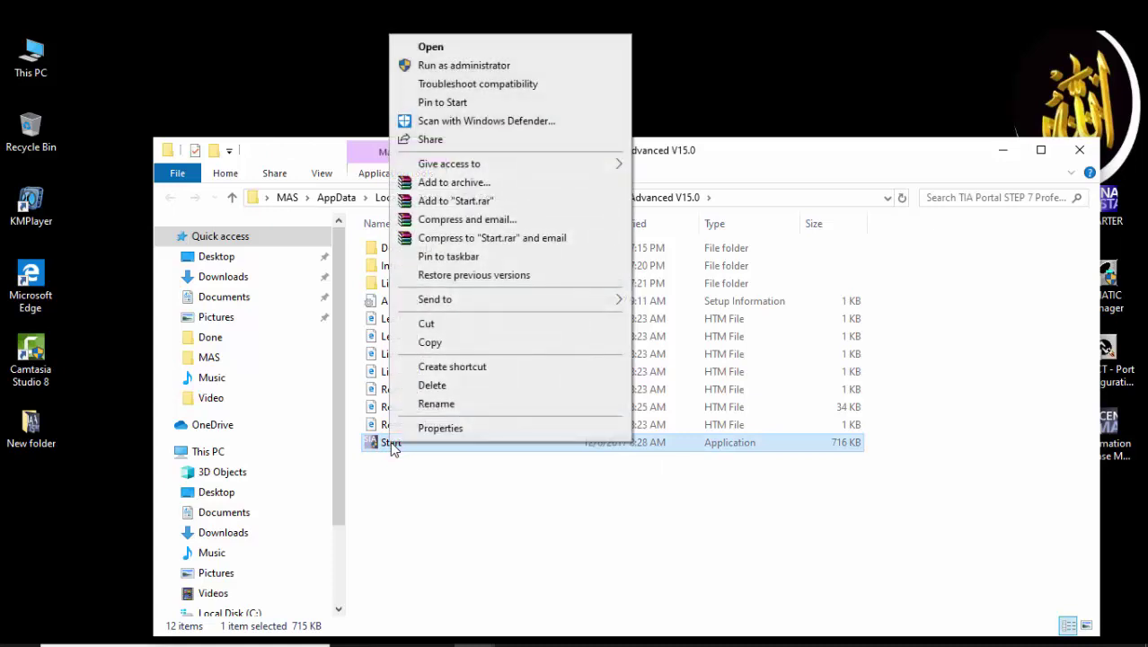
click(476, 66)
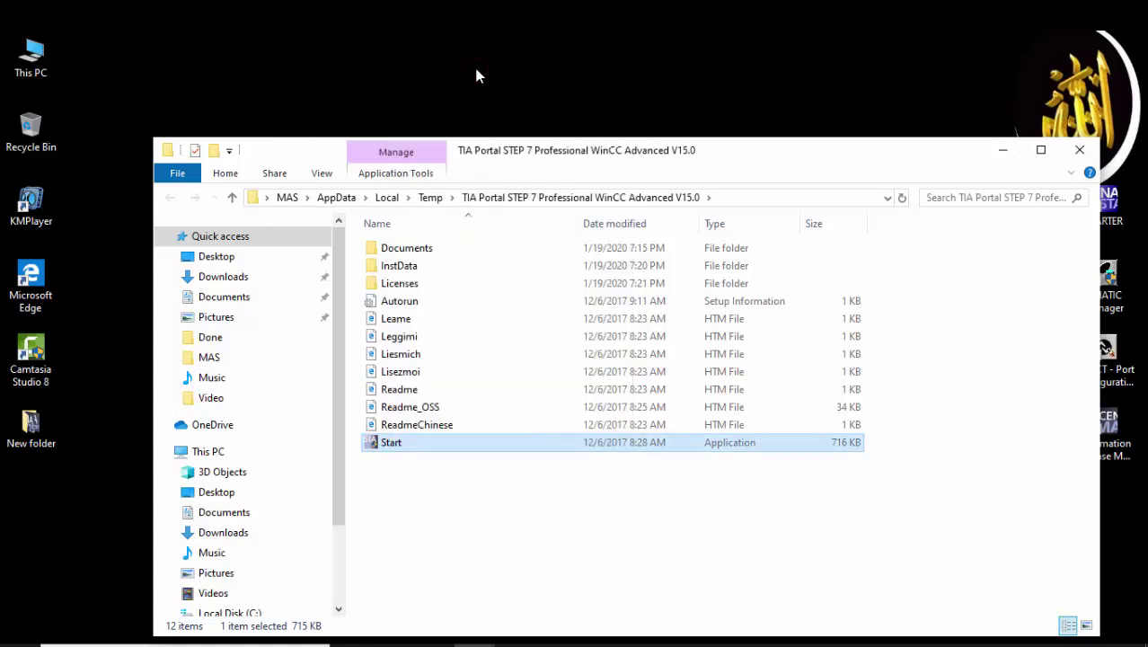
click(1003, 153)
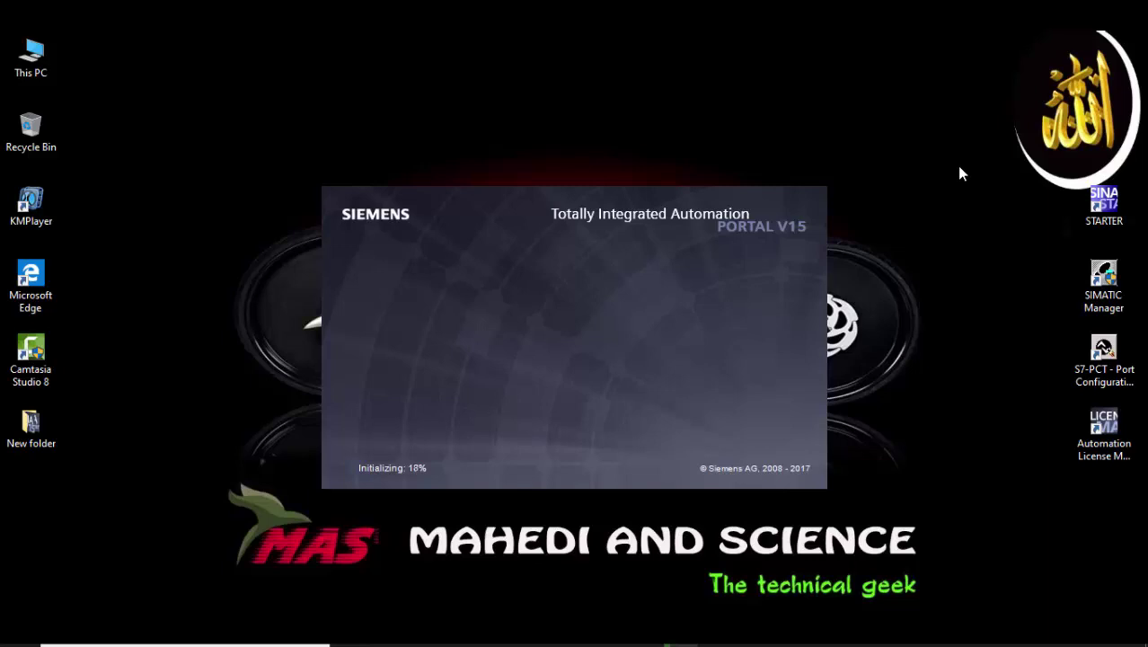
right_click(959, 167)
click(1001, 218)
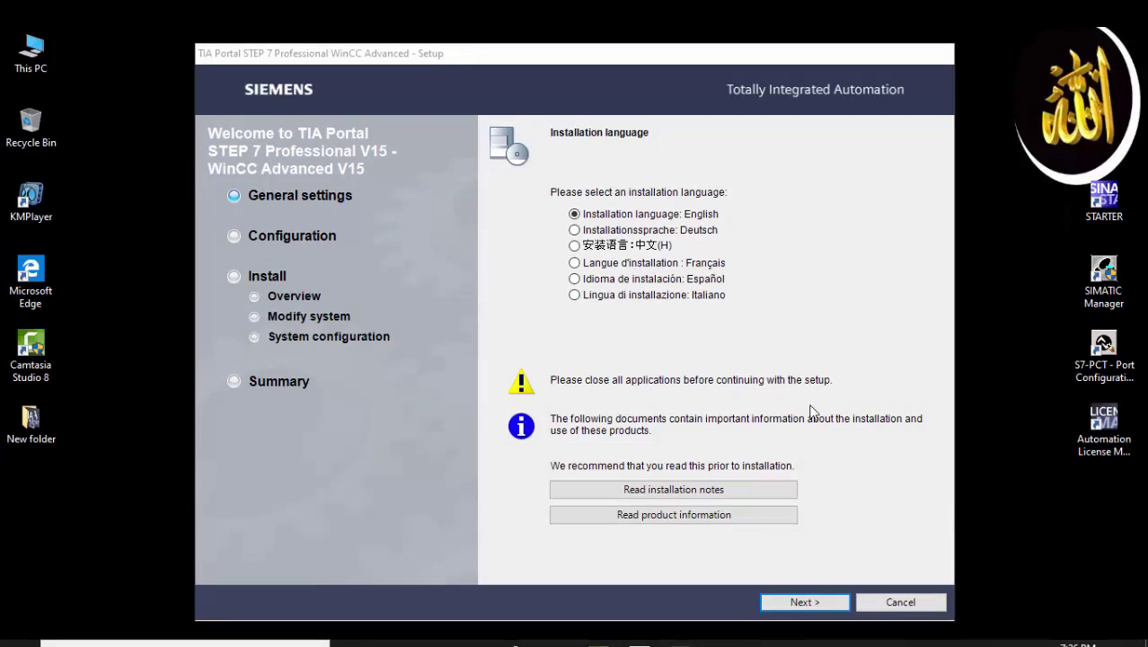
Continue the TIA Portal setup with English as the installation language and cancel it at the Modify/Upgrade selection.
click(794, 604)
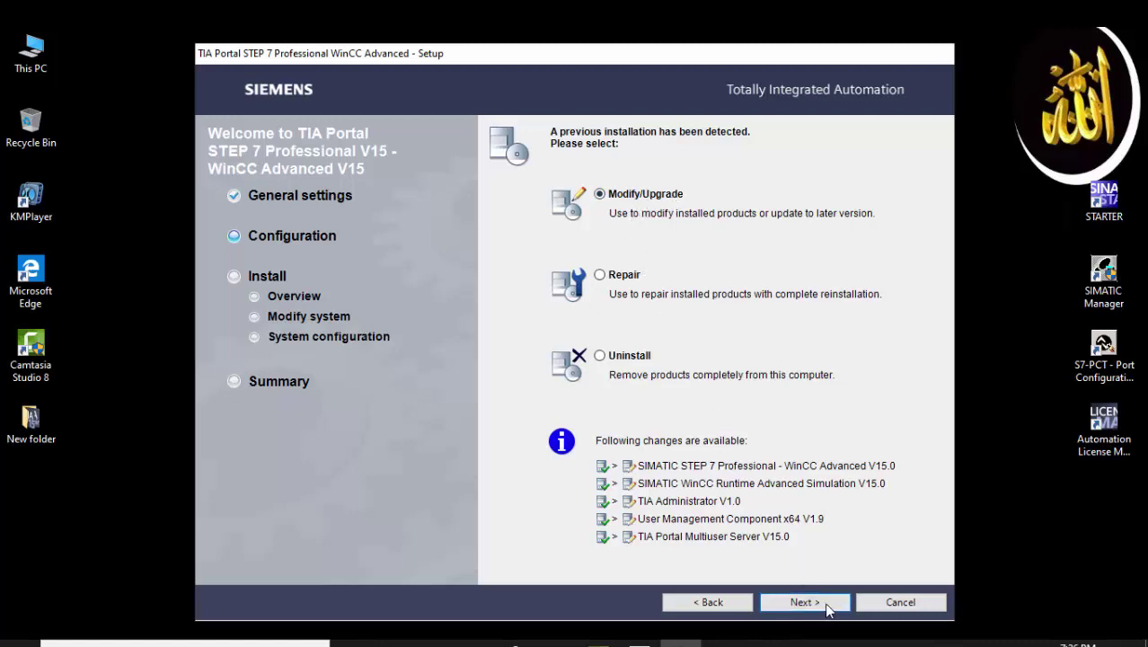
click(892, 604)
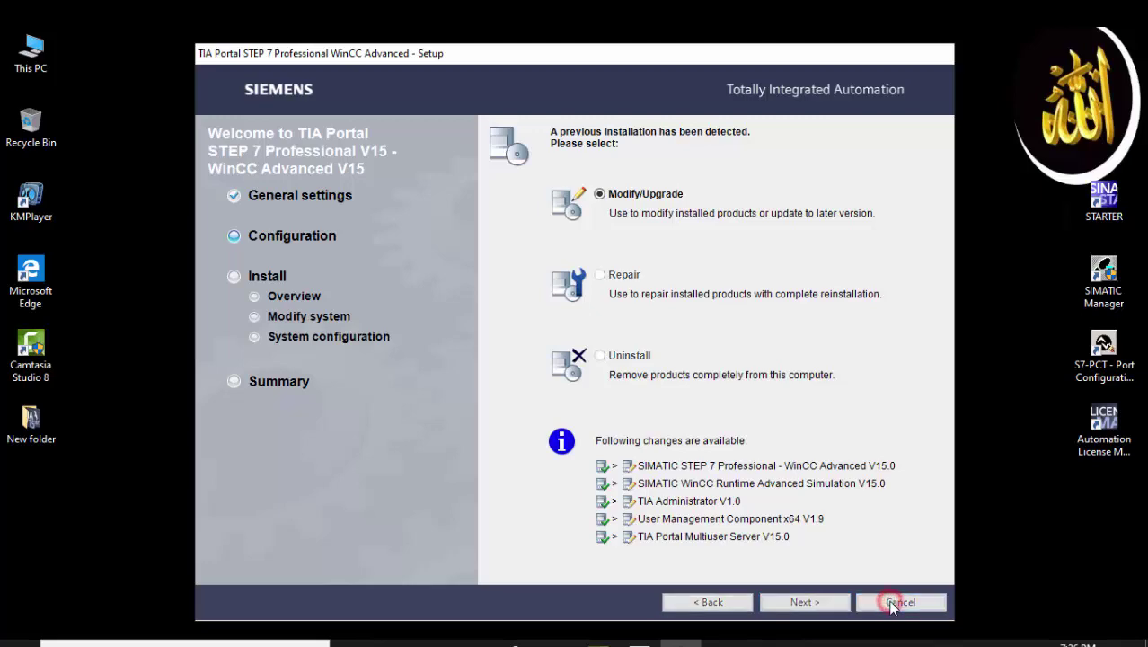
click(894, 604)
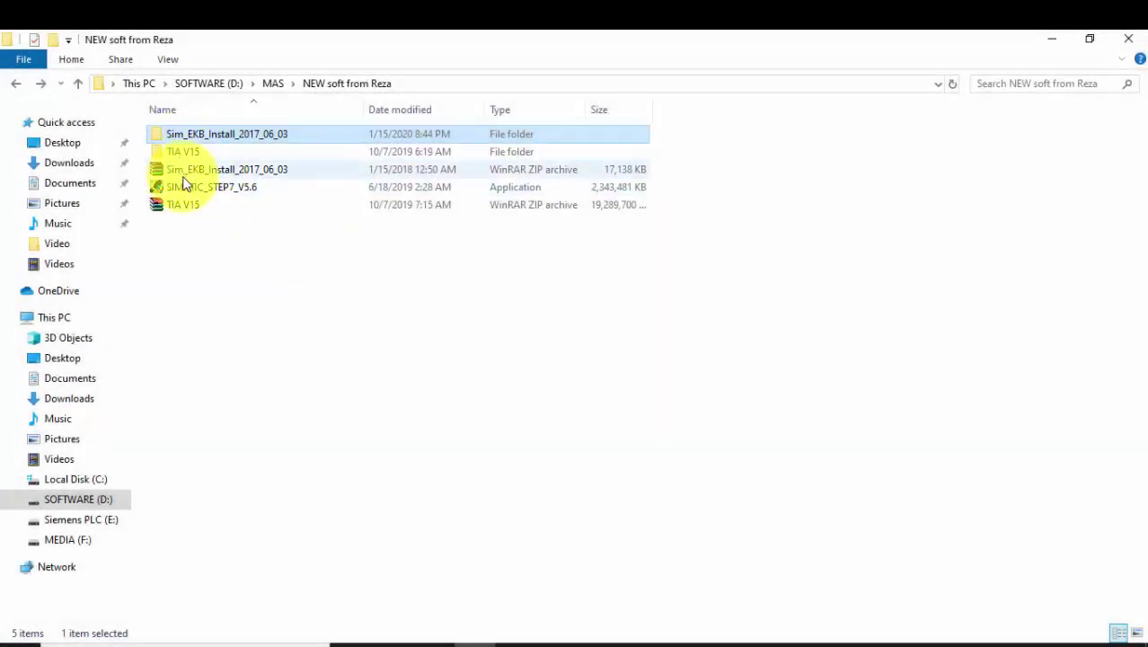
Run the Sim_EKB_Install_2017_06_03 application as administrator from its folder and move its window higher on the desktop.
double_click(251, 134)
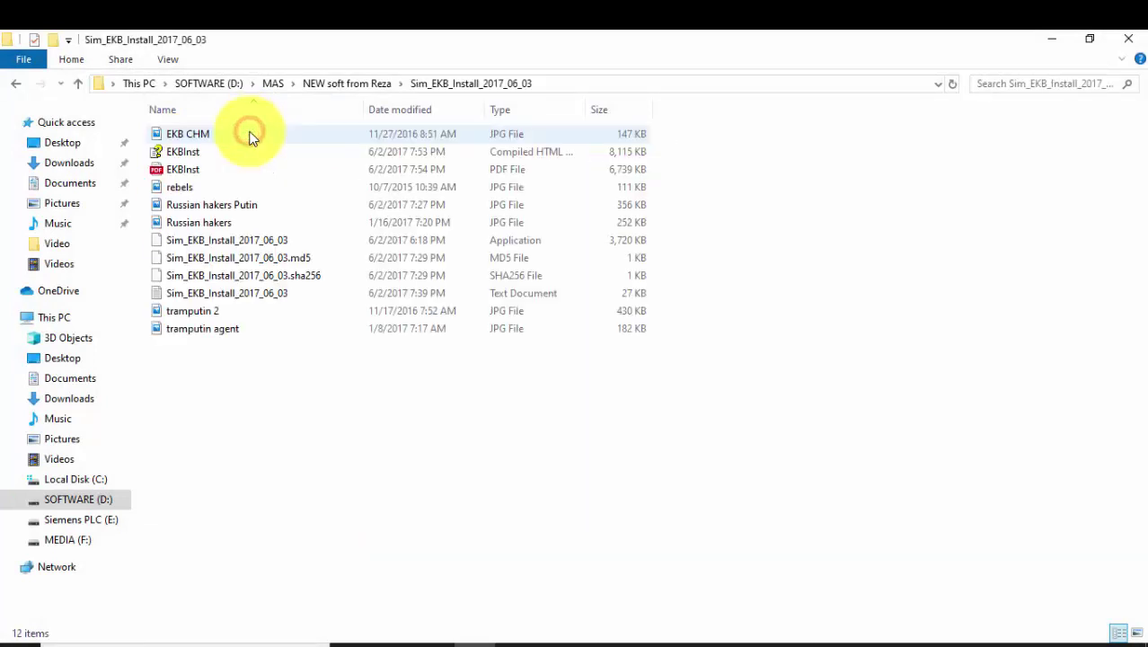
right_click(191, 240)
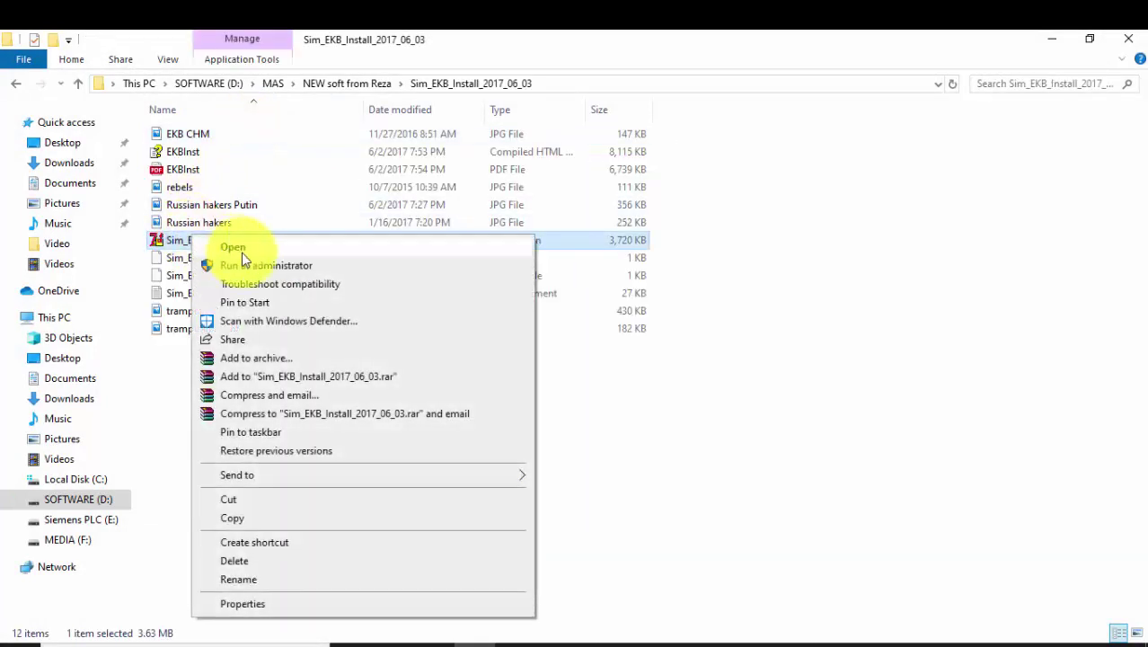
click(267, 266)
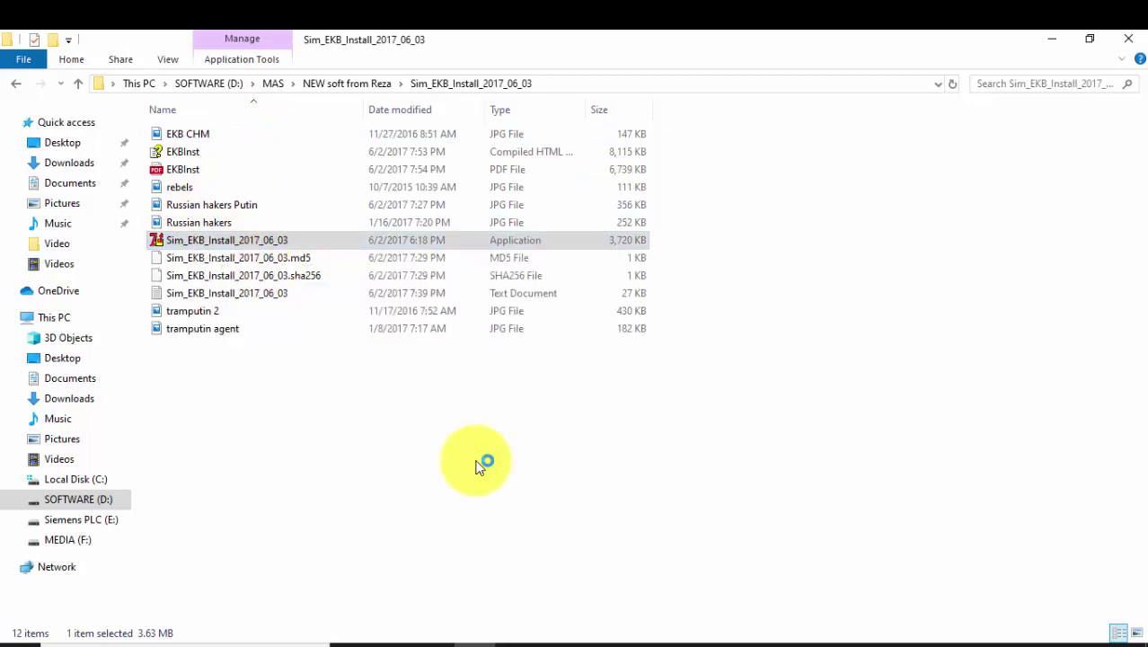
click(1053, 39)
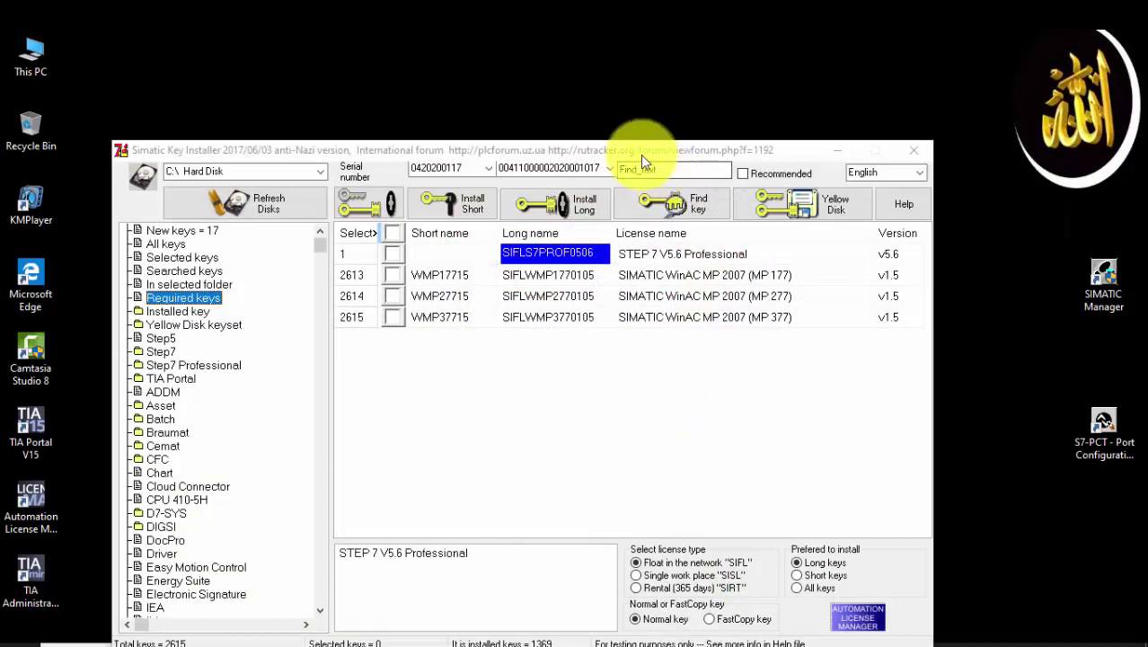
drag(643, 150, 692, 63)
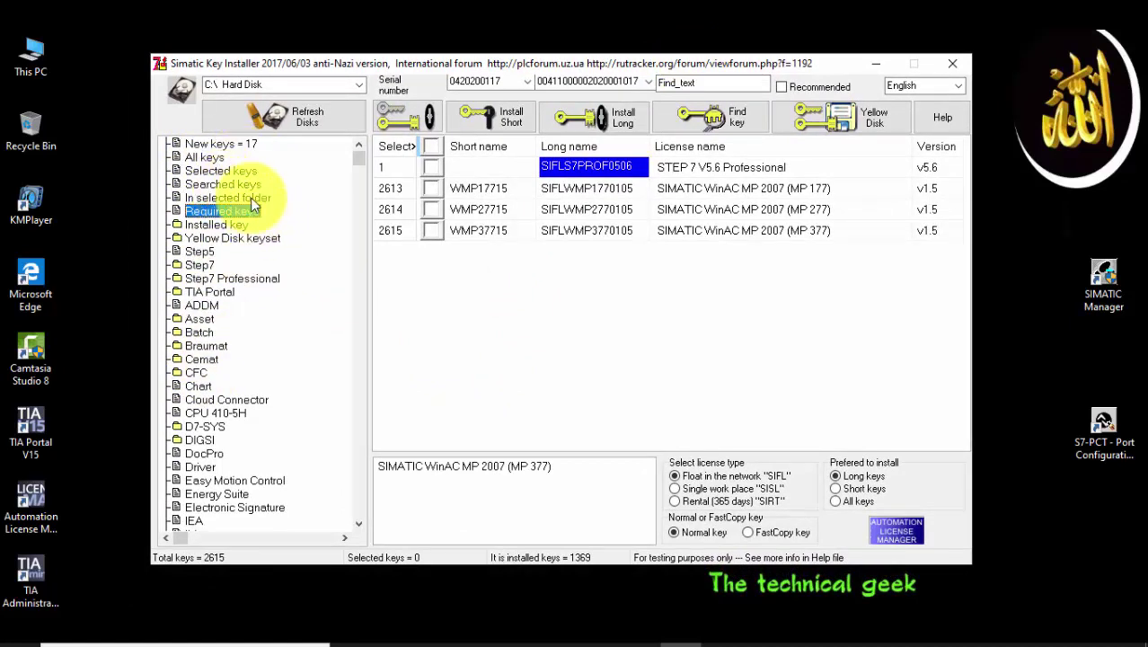
List all keys, select every entry and install the short keys, overwriting all existing key files.
click(214, 160)
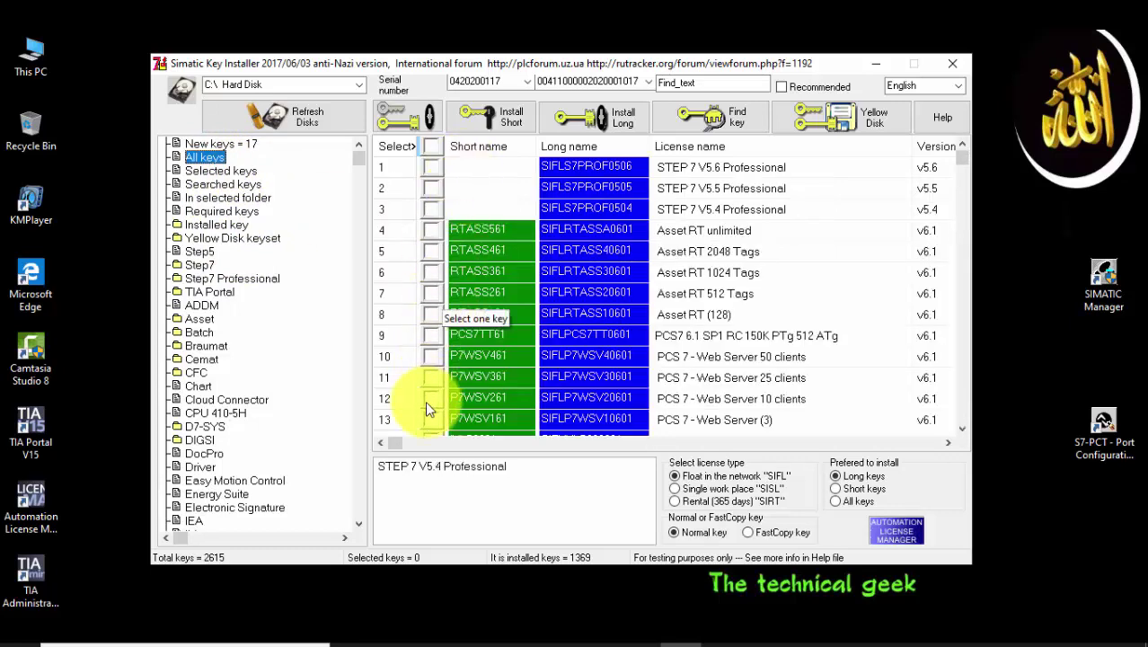
click(429, 146)
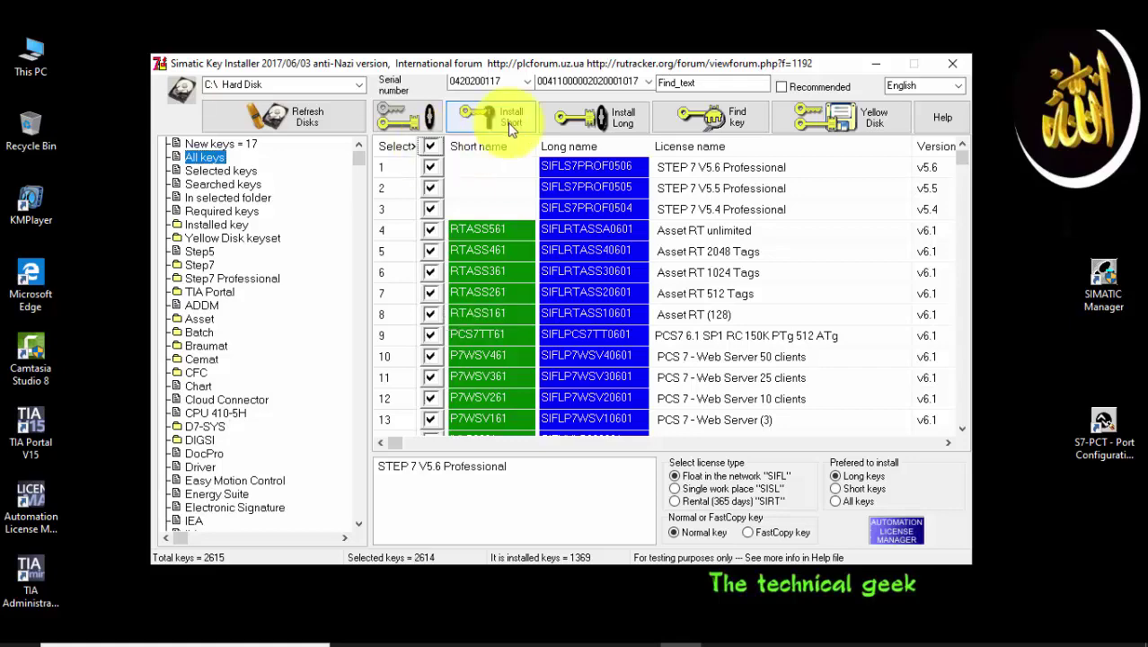
click(508, 122)
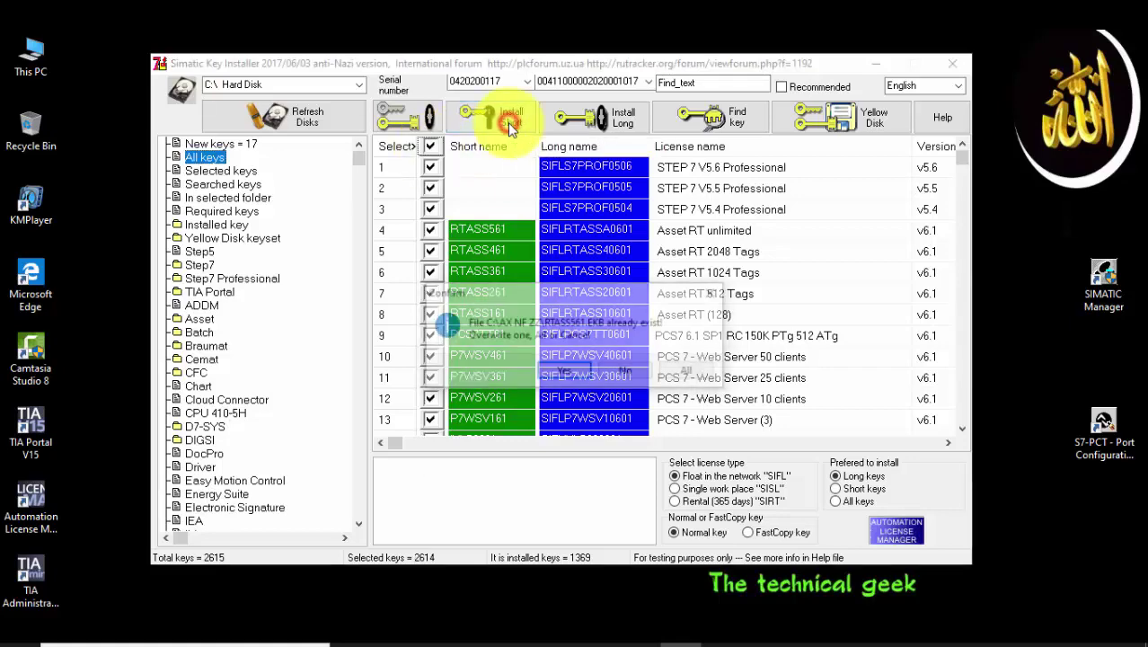
click(704, 377)
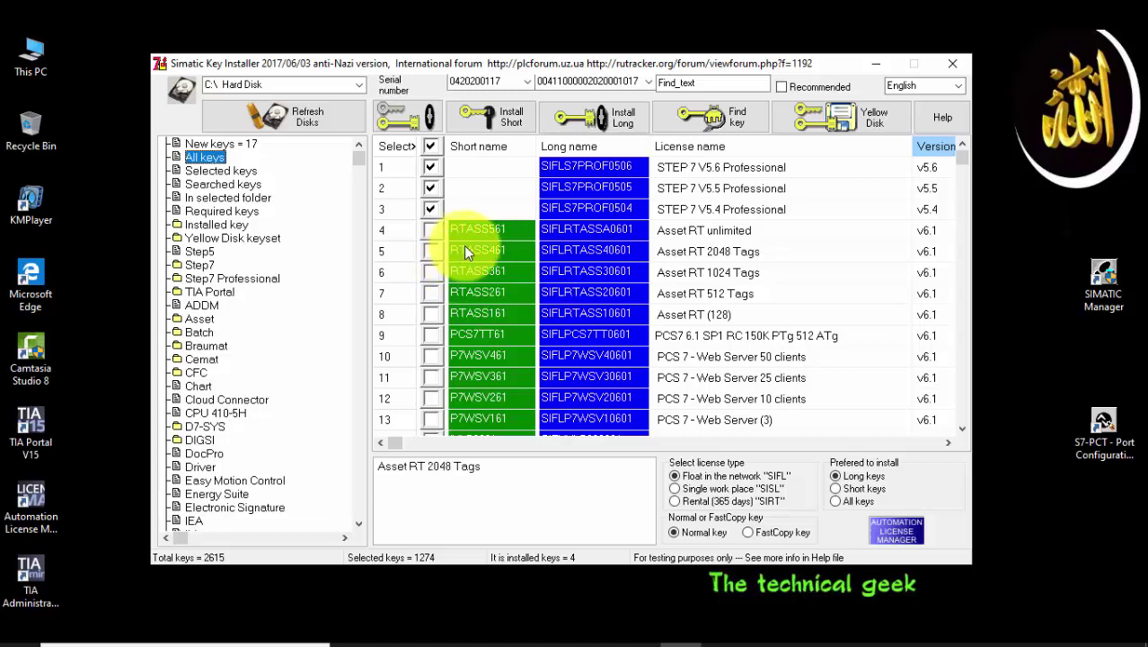
Select all listed keys again, run the long key installation, dismiss its dialogs and close the key installer.
click(432, 147)
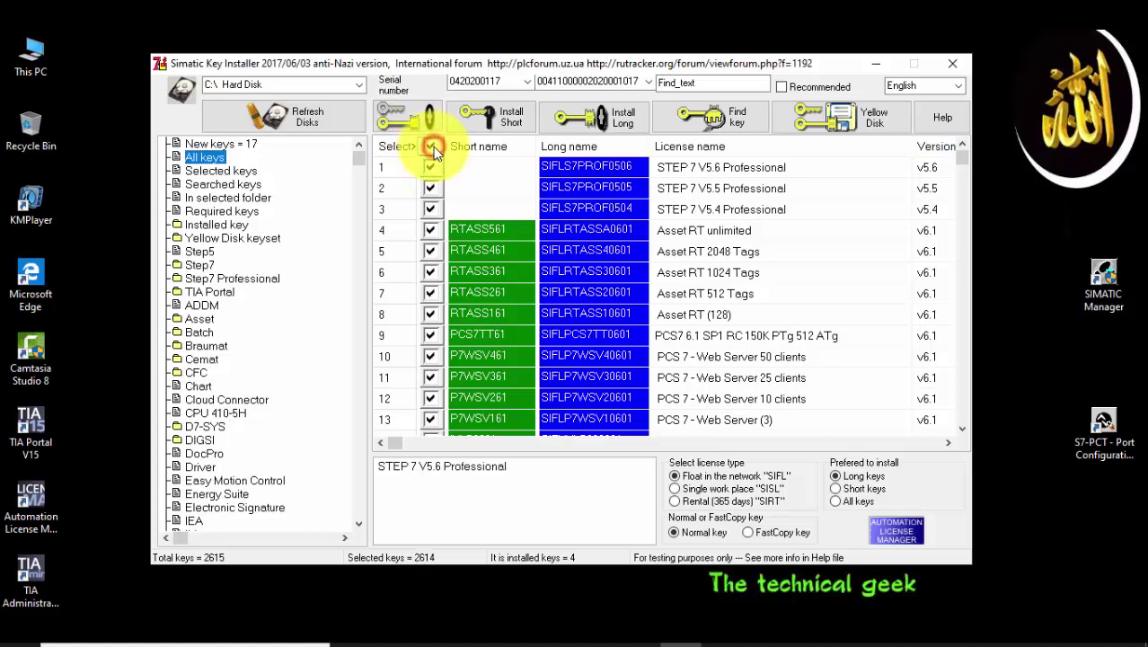
click(620, 118)
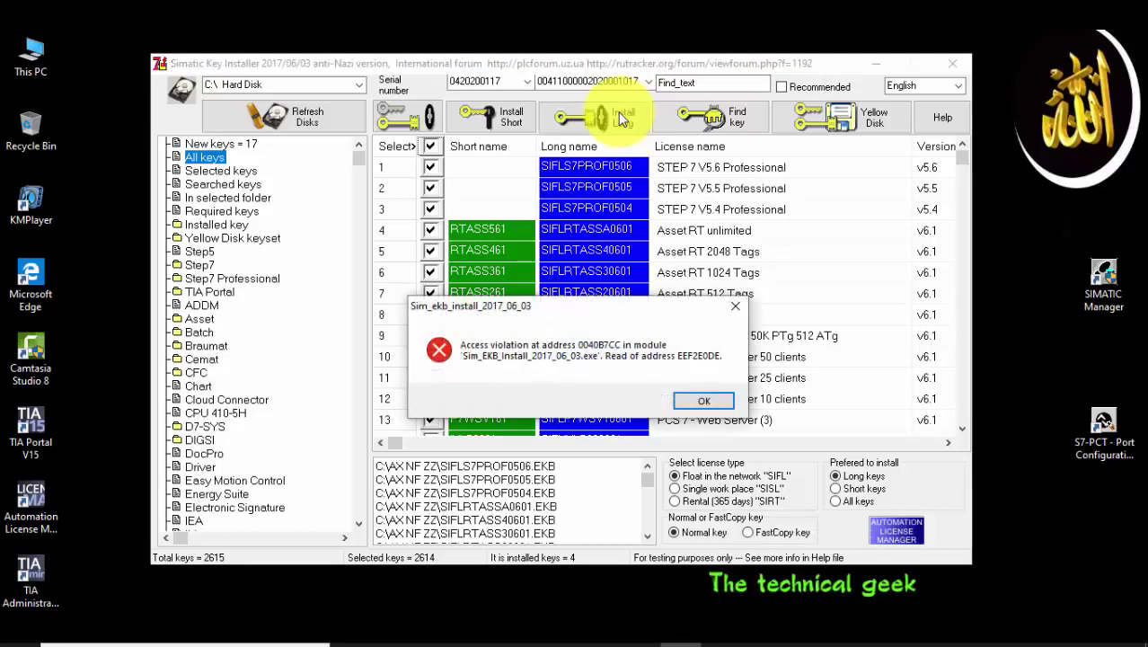
click(704, 402)
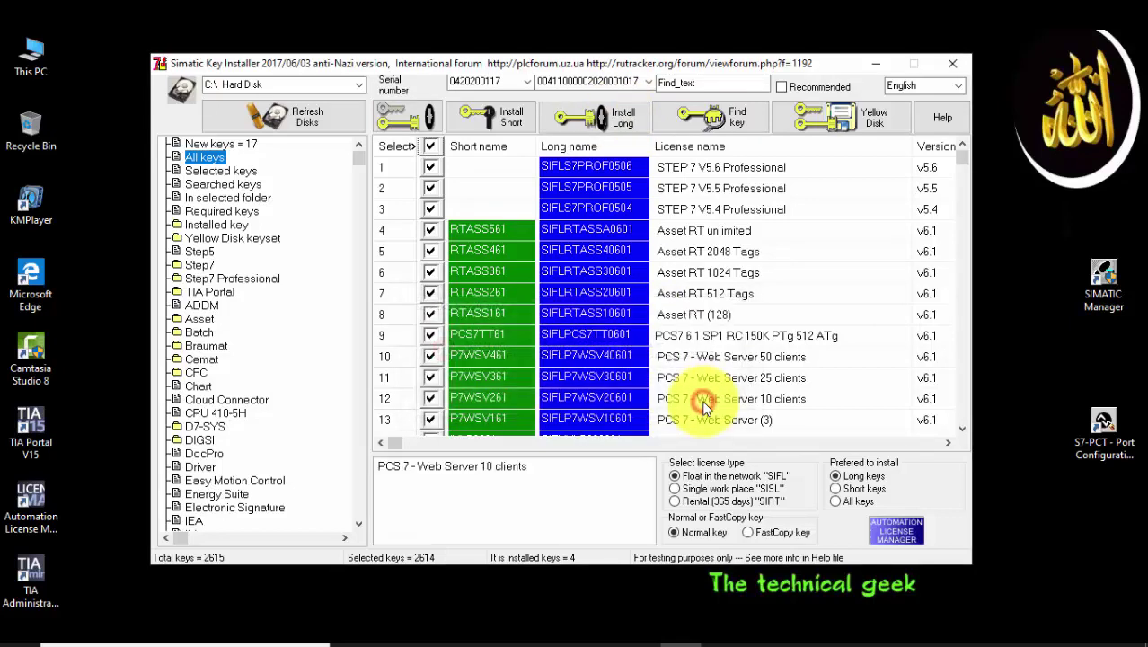
click(706, 274)
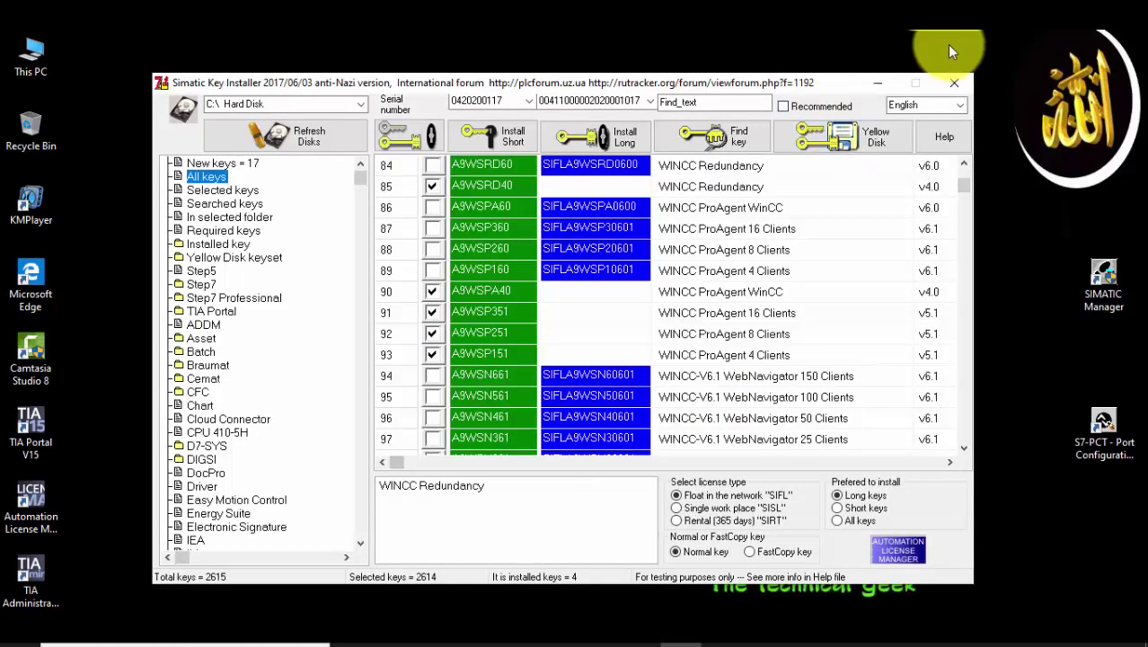
click(952, 83)
Run Automation License Manager as administrator, look through the license keys on Local Disk (C:) and close it.
right_click(330, 166)
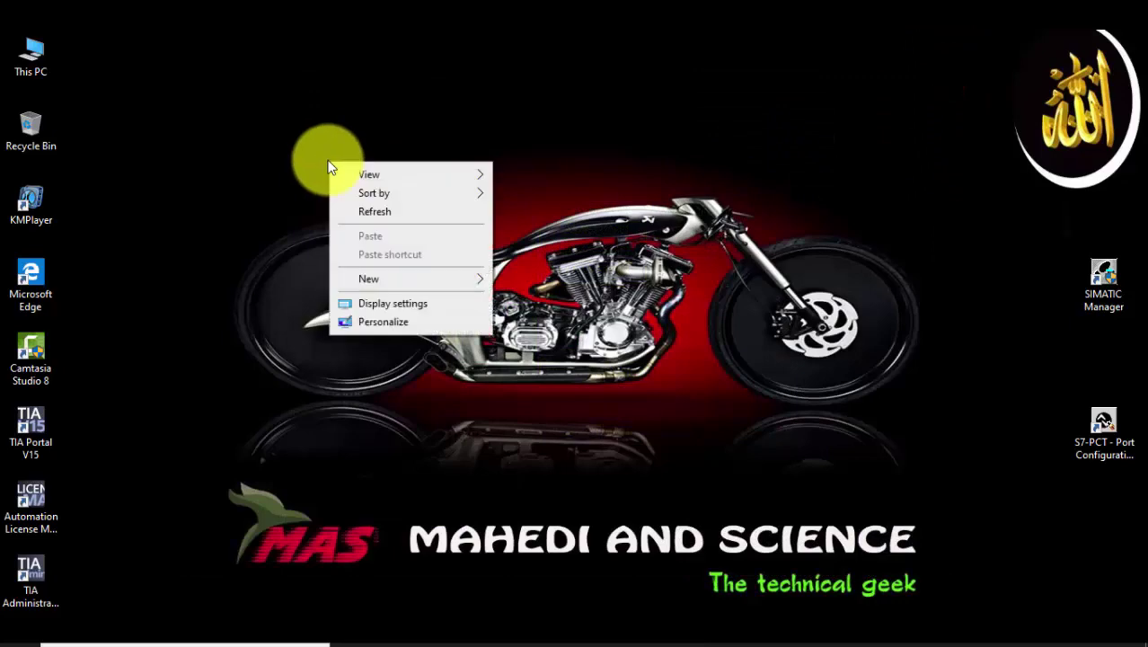
click(363, 216)
right_click(28, 510)
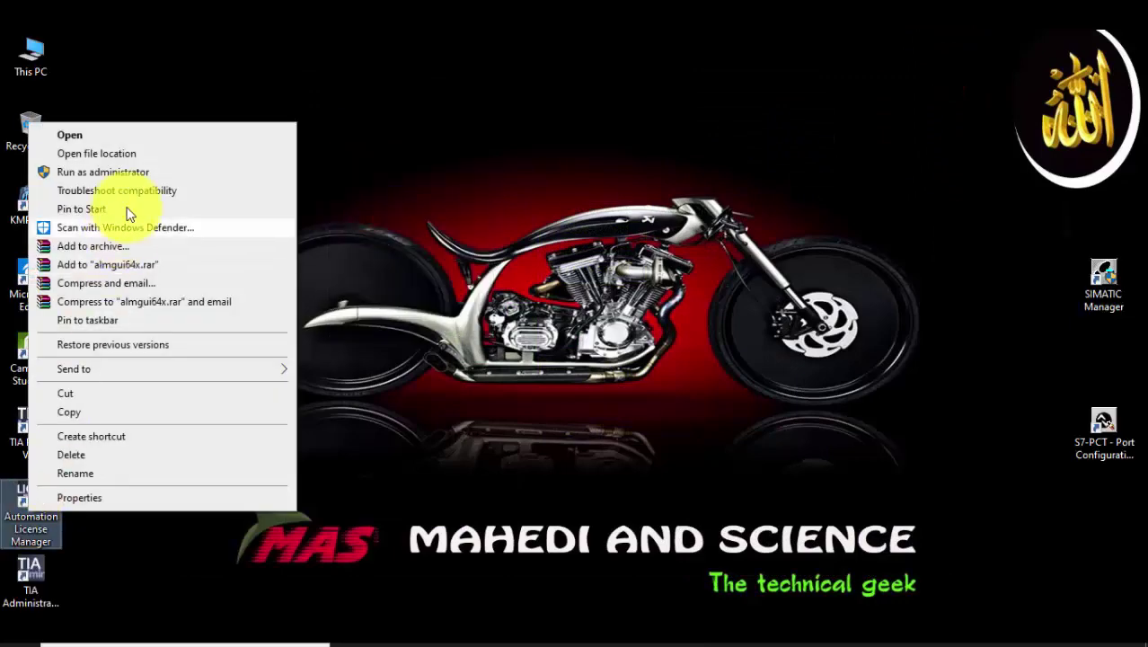
click(139, 172)
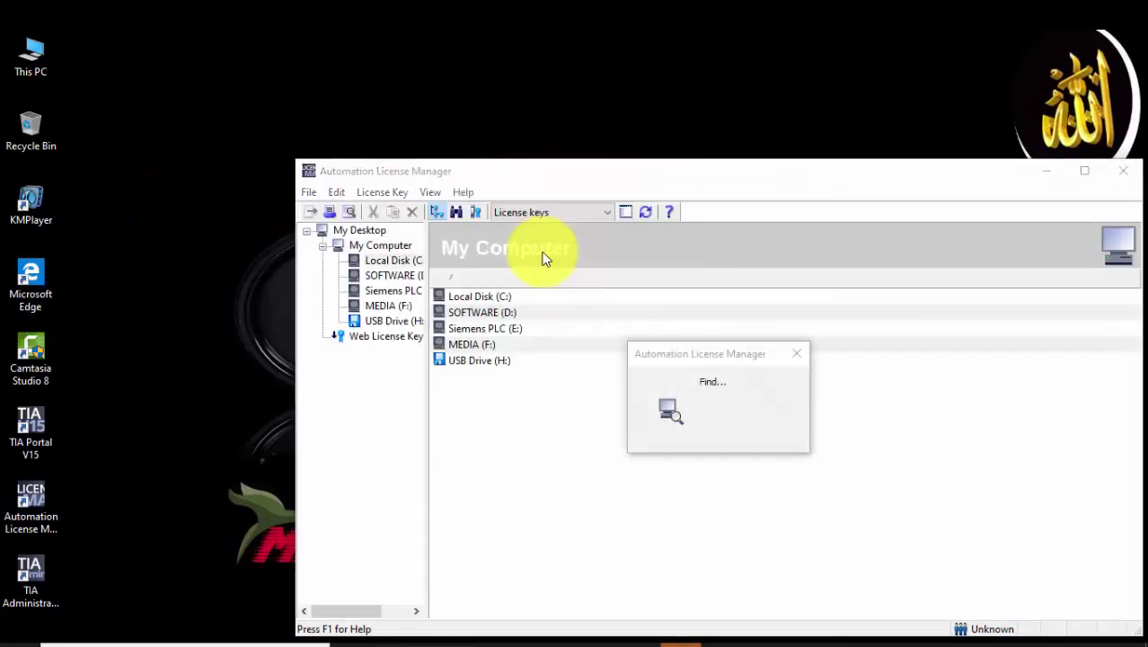
scroll(718, 421, down, 10)
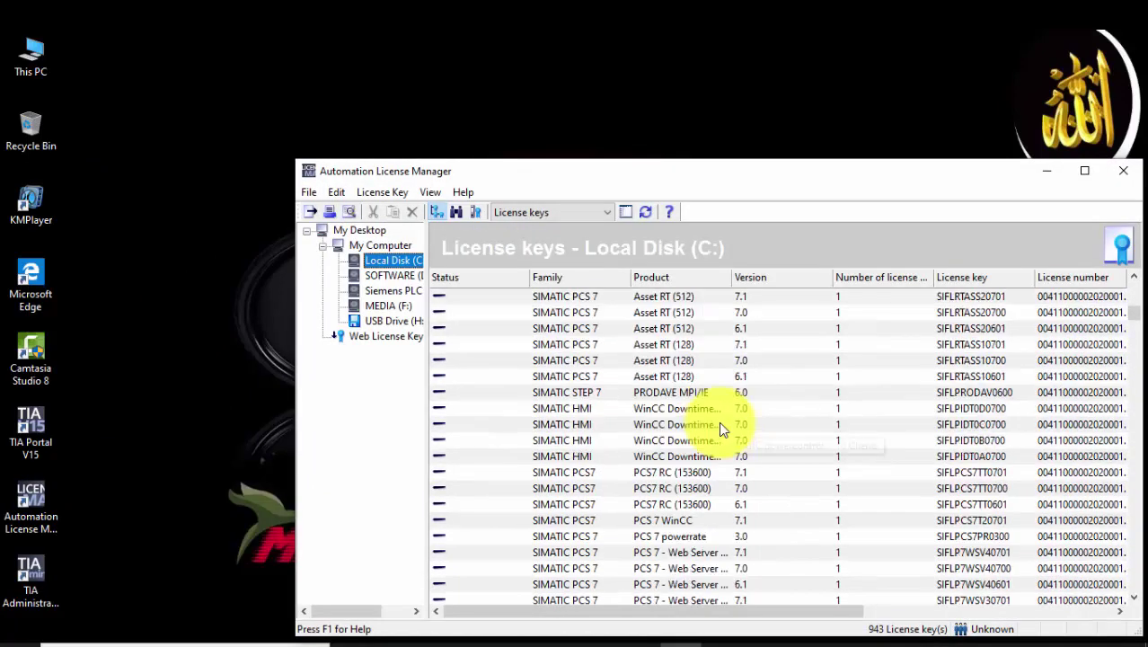
click(1120, 175)
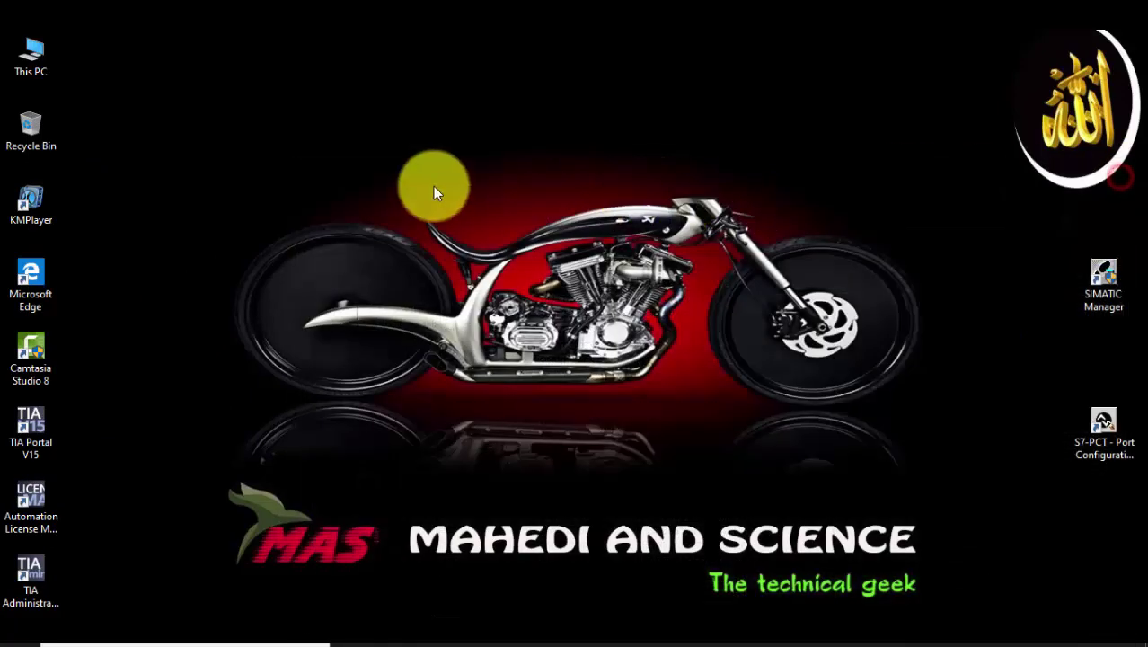
Run TIA Portal V15 as administrator and create a new project named Test.
right_click(28, 422)
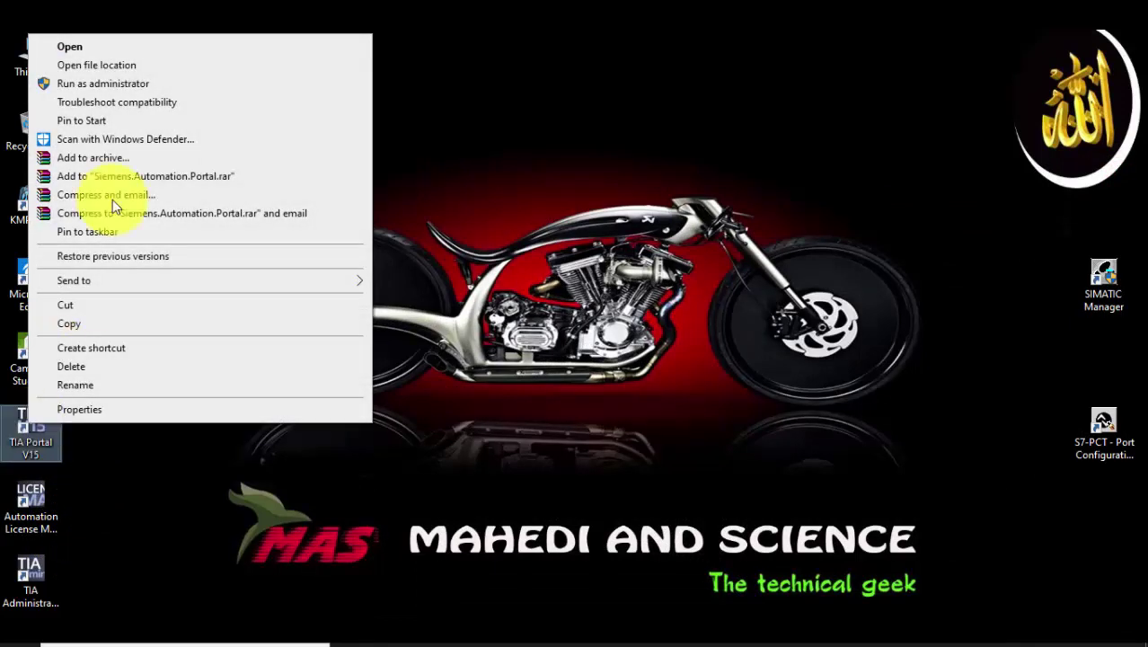
click(136, 82)
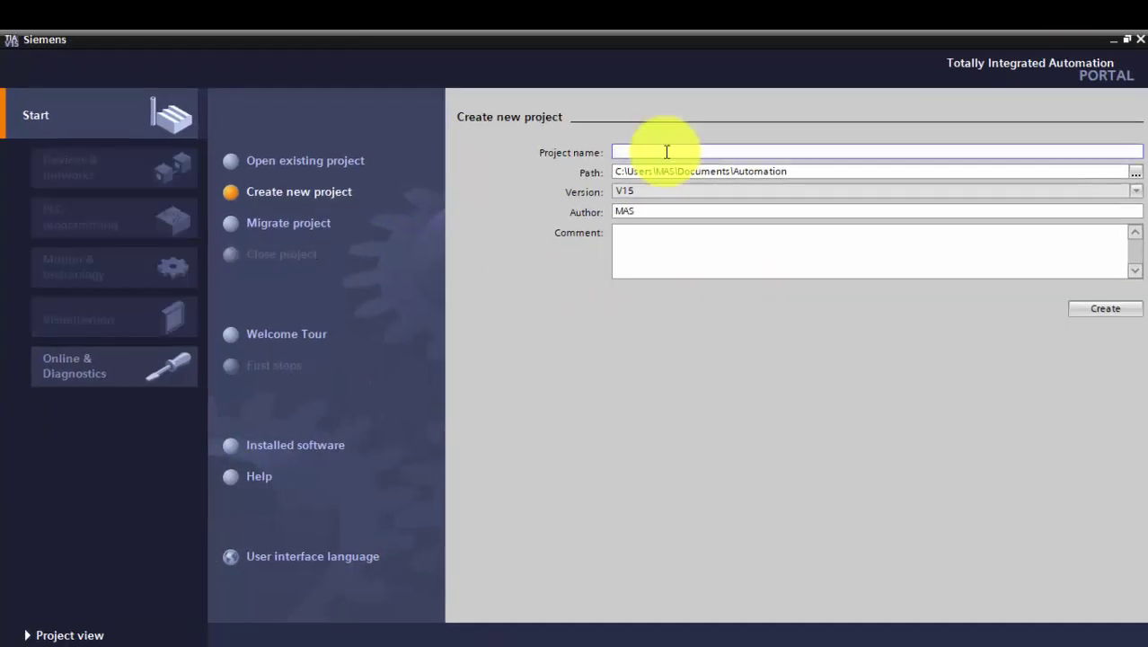
text(Tre)
text(t)
click(1092, 310)
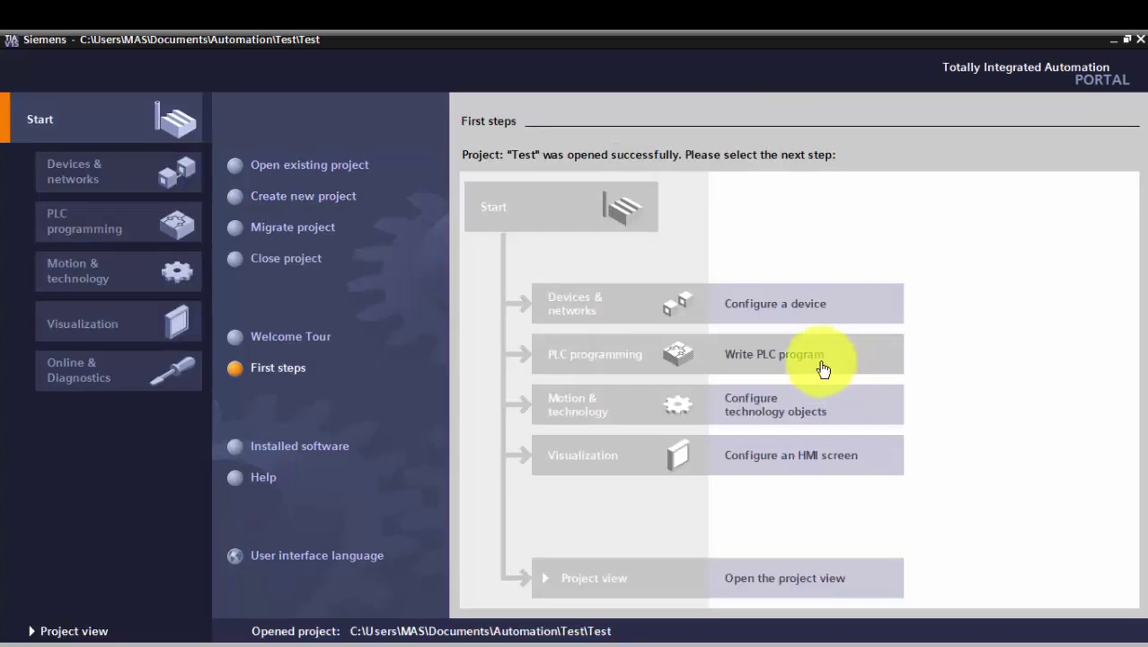
Start adding a new device to the project and browse the SIMATIC S7-300 controllers, selecting CPU 312 with article number 6ES7 312-1AE13-0AB0.
click(825, 309)
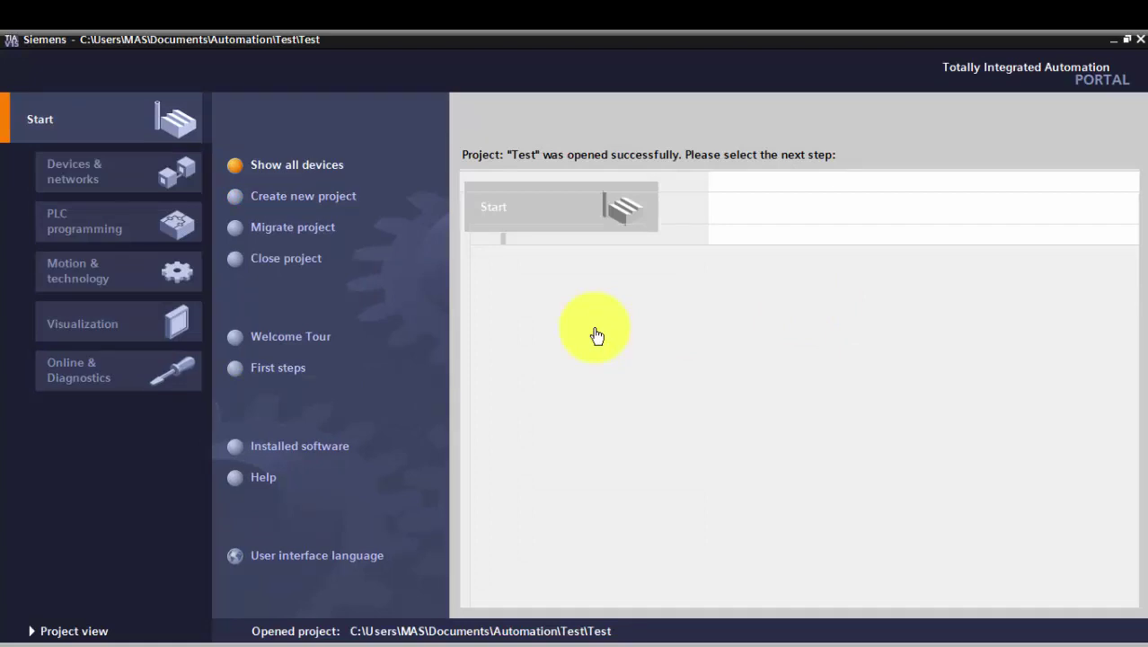
click(297, 198)
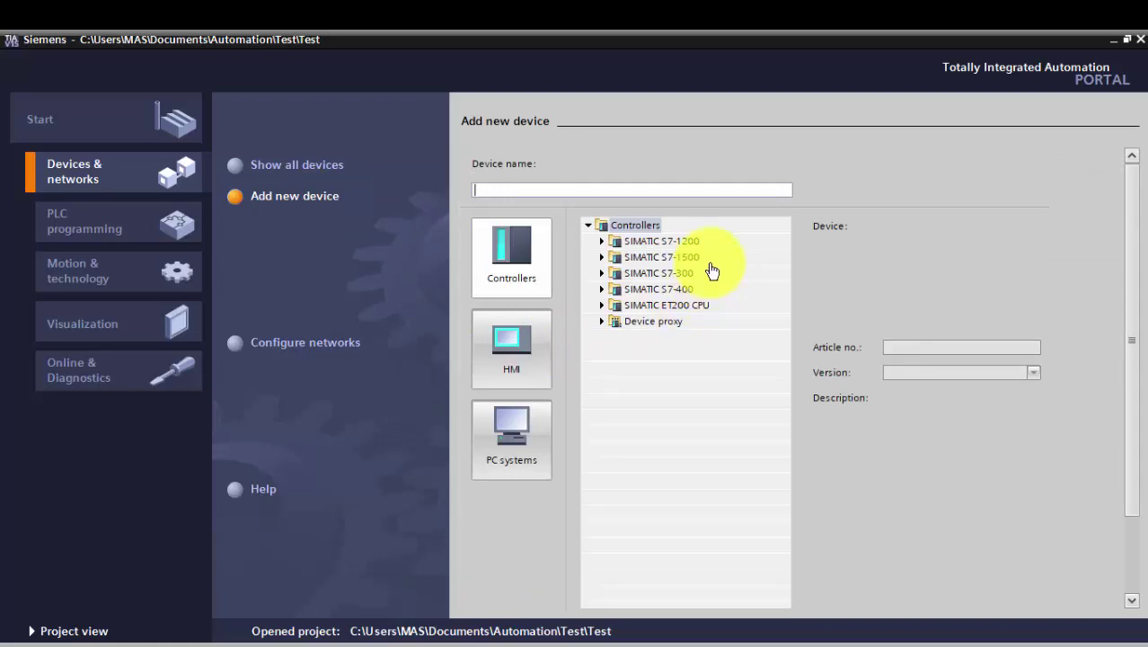
click(602, 274)
scroll(601, 272, down, 1)
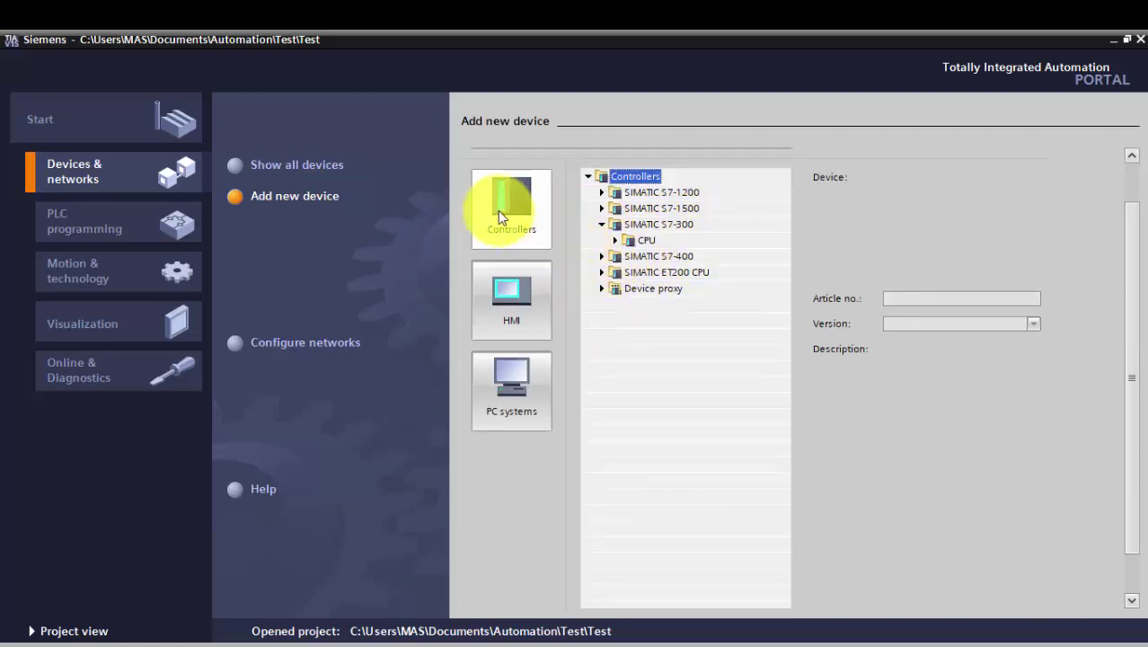
click(614, 242)
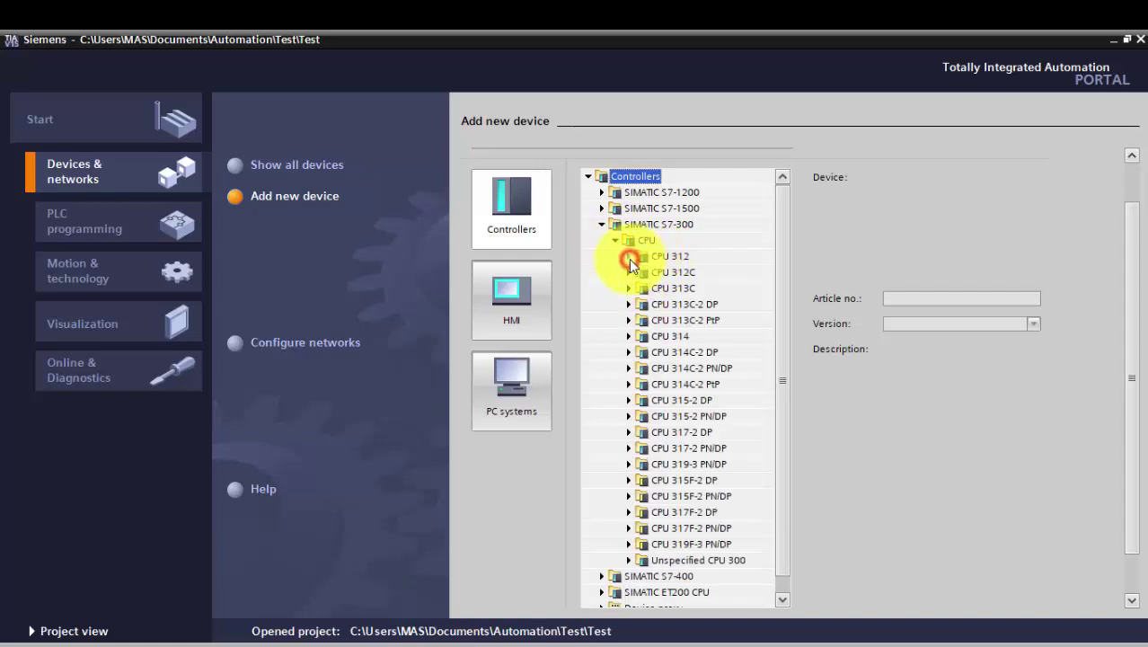
click(629, 257)
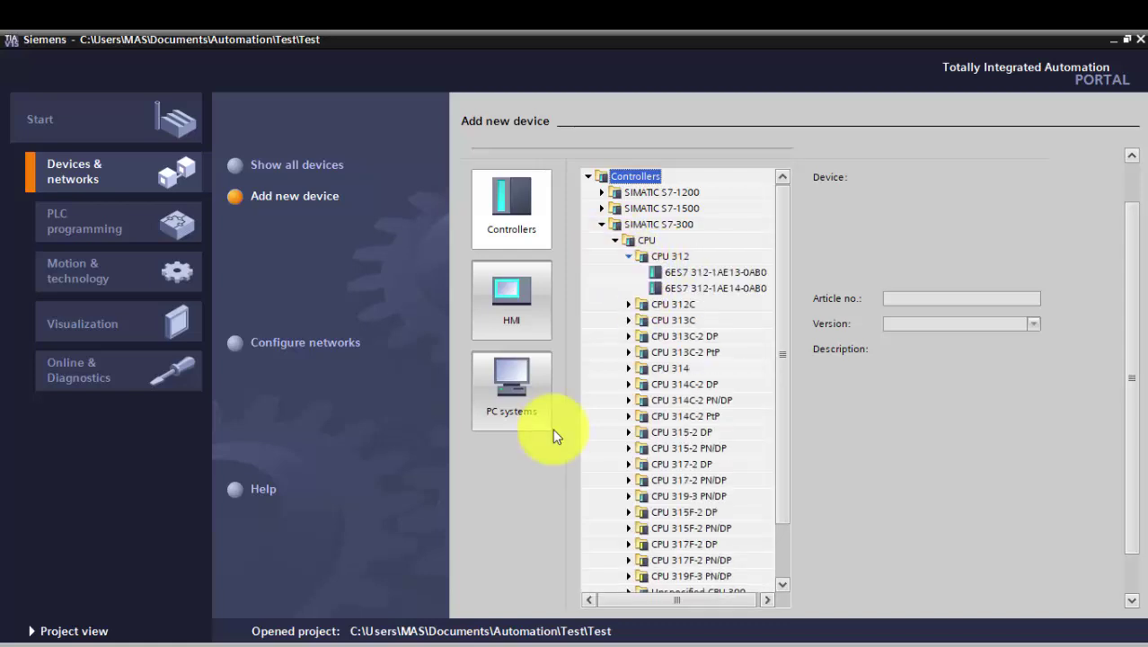
click(677, 275)
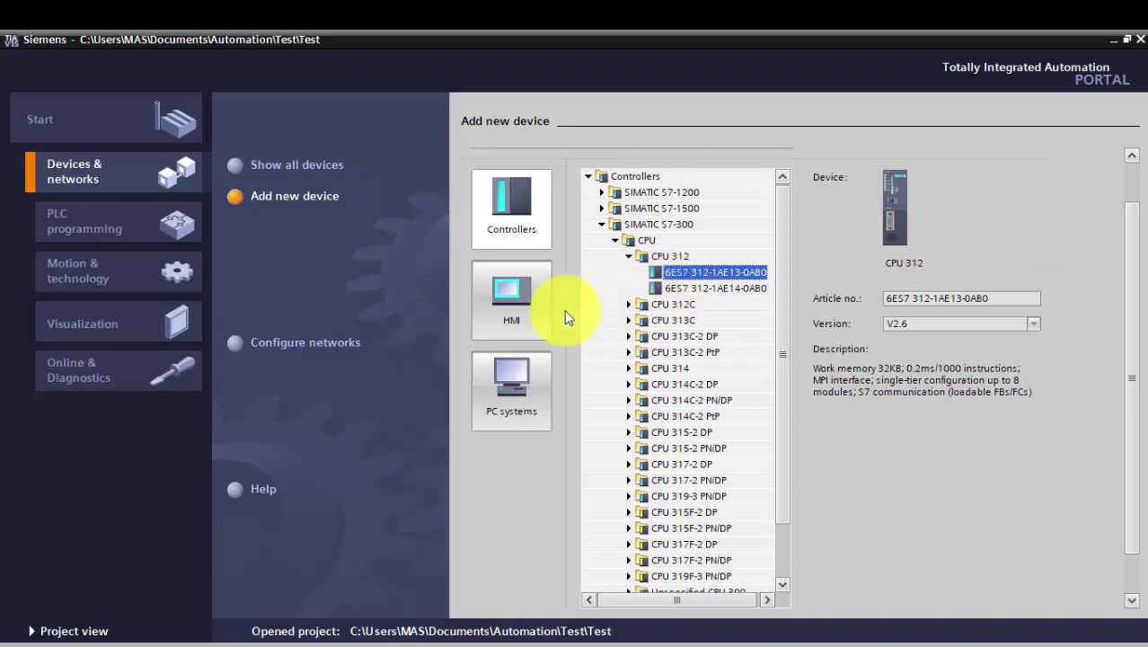
Add the 9-inch SIMATIC Basic Panel KTP900 Basic, article 6AV2 123-2JB03-0AX0, as an HMI device, skipping the HMI Device Wizard.
click(518, 300)
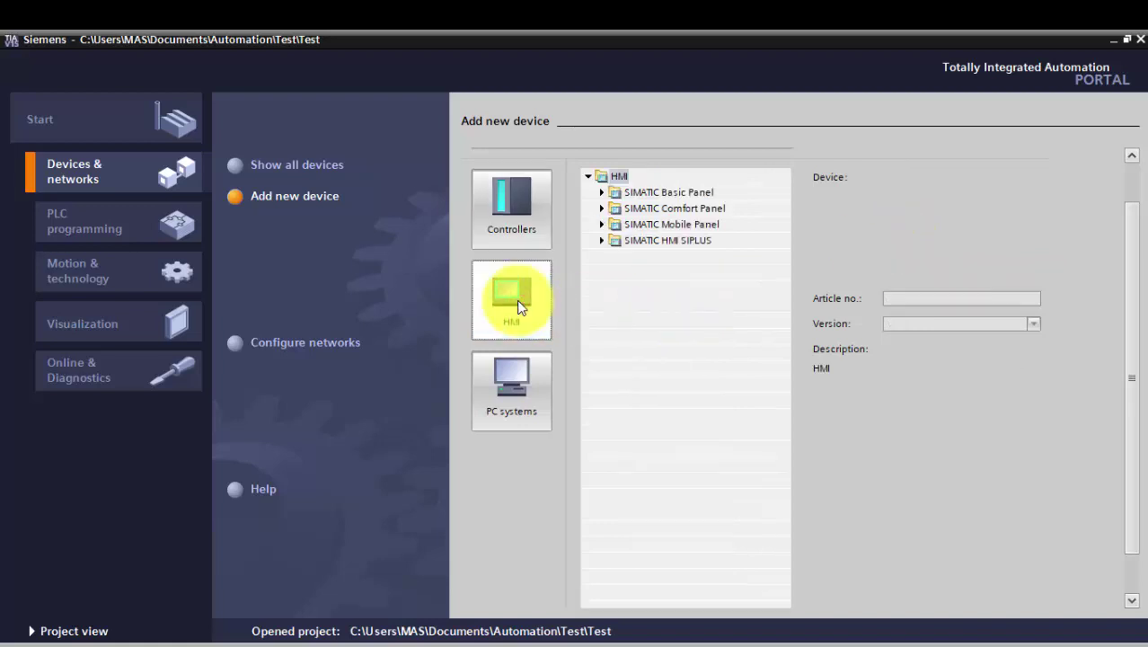
click(602, 192)
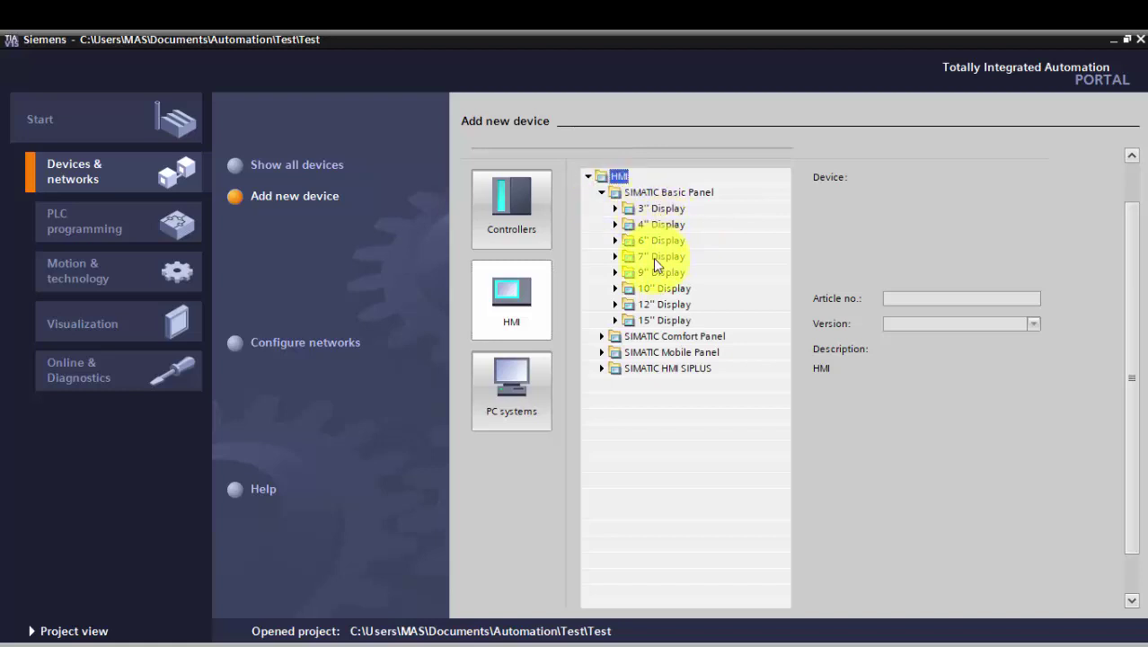
click(616, 272)
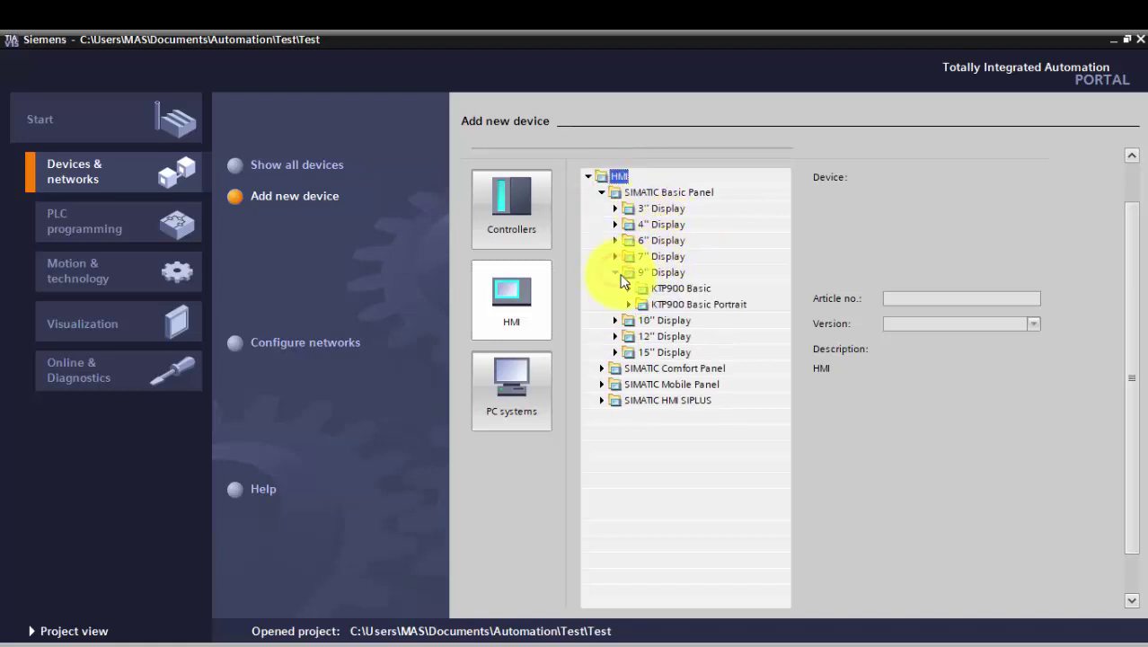
click(629, 288)
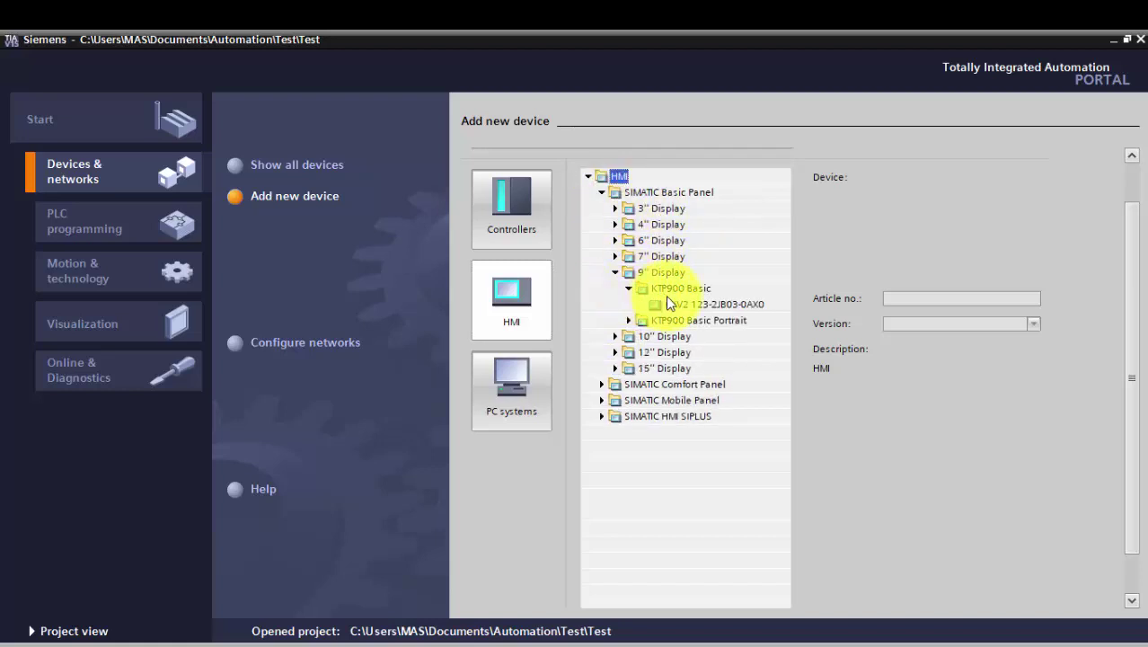
click(690, 304)
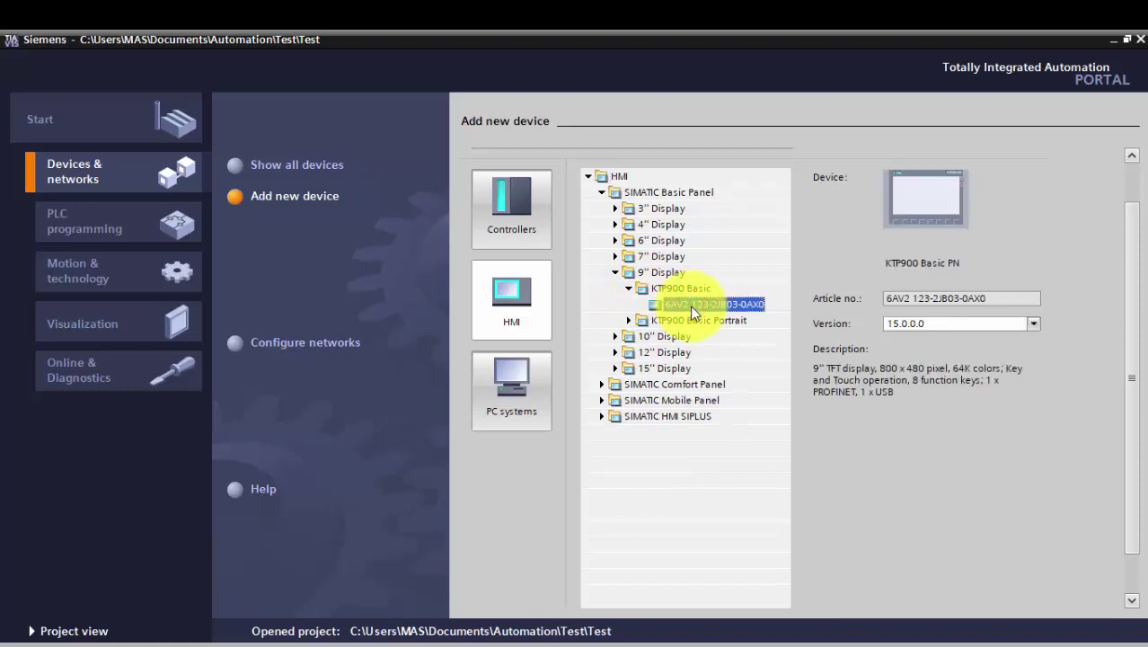
double_click(690, 305)
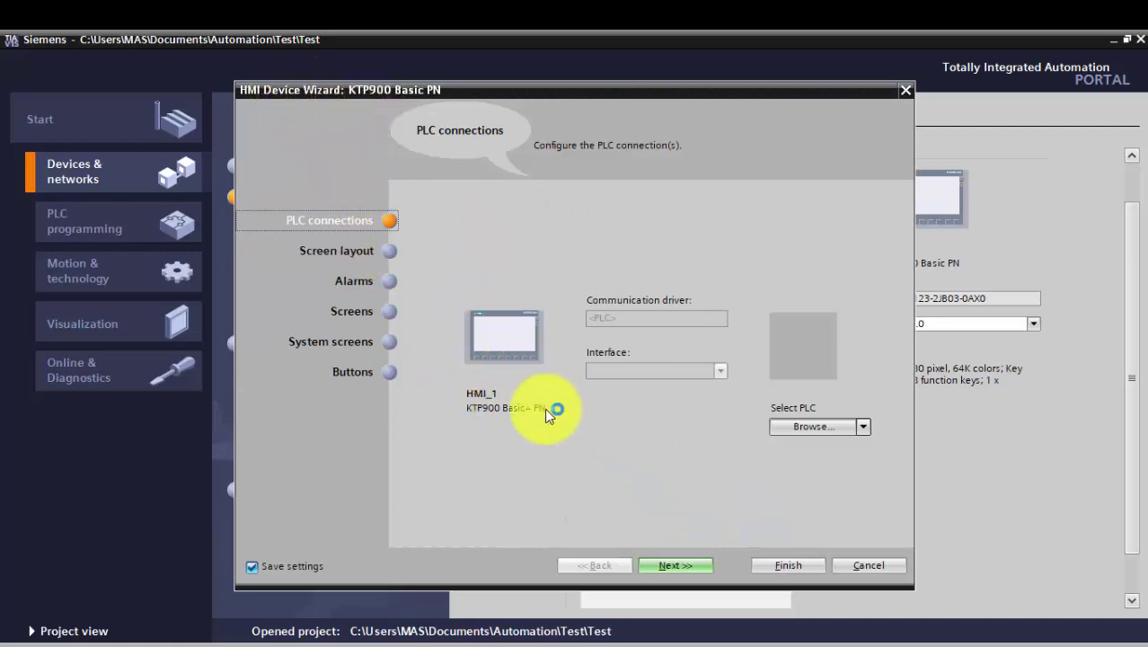
click(880, 572)
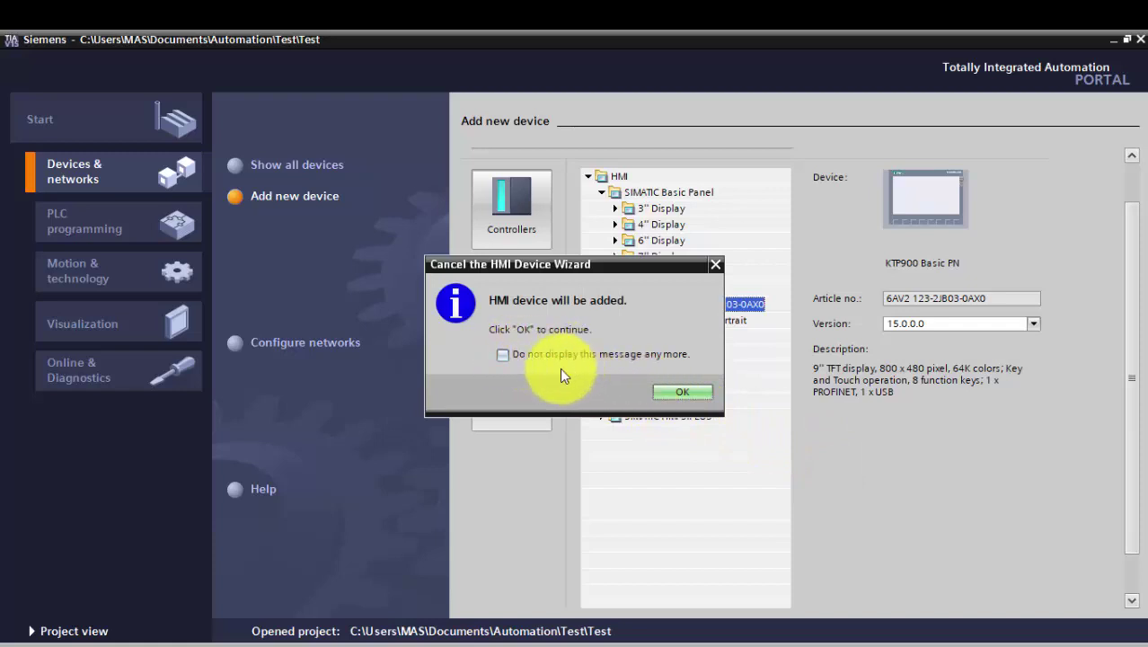
click(682, 395)
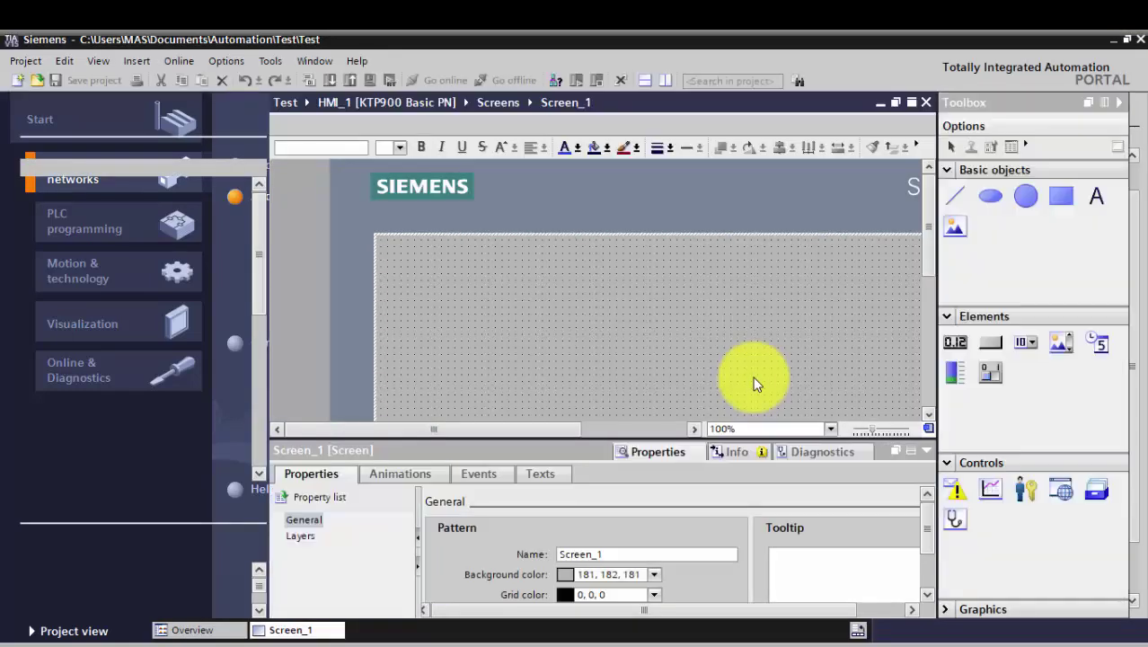
click(759, 307)
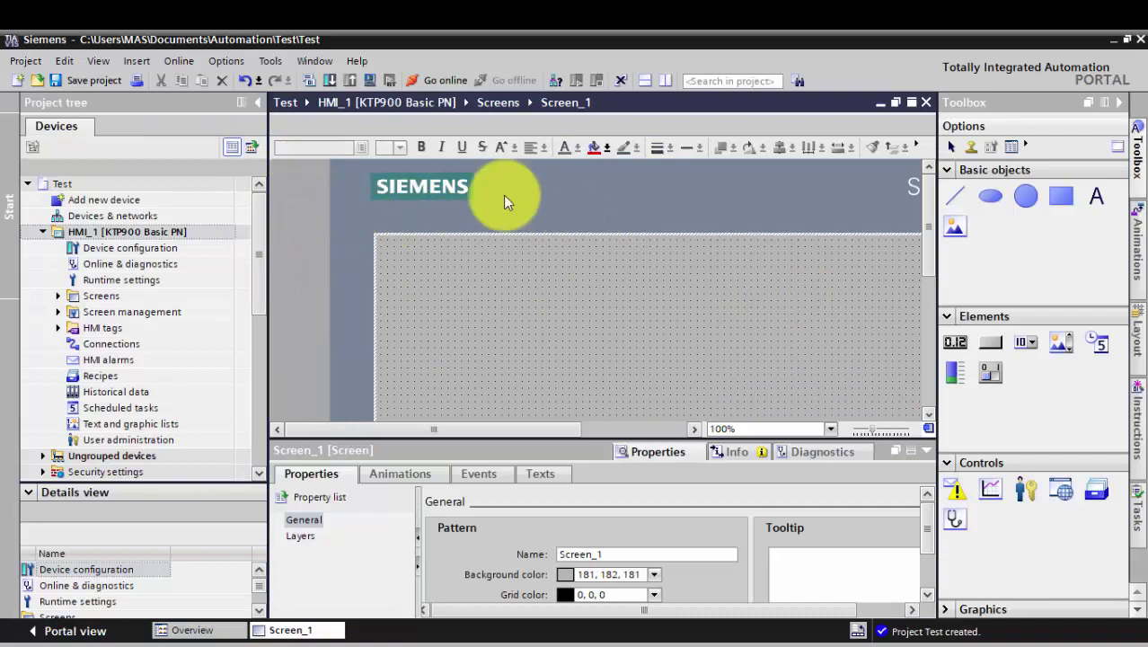